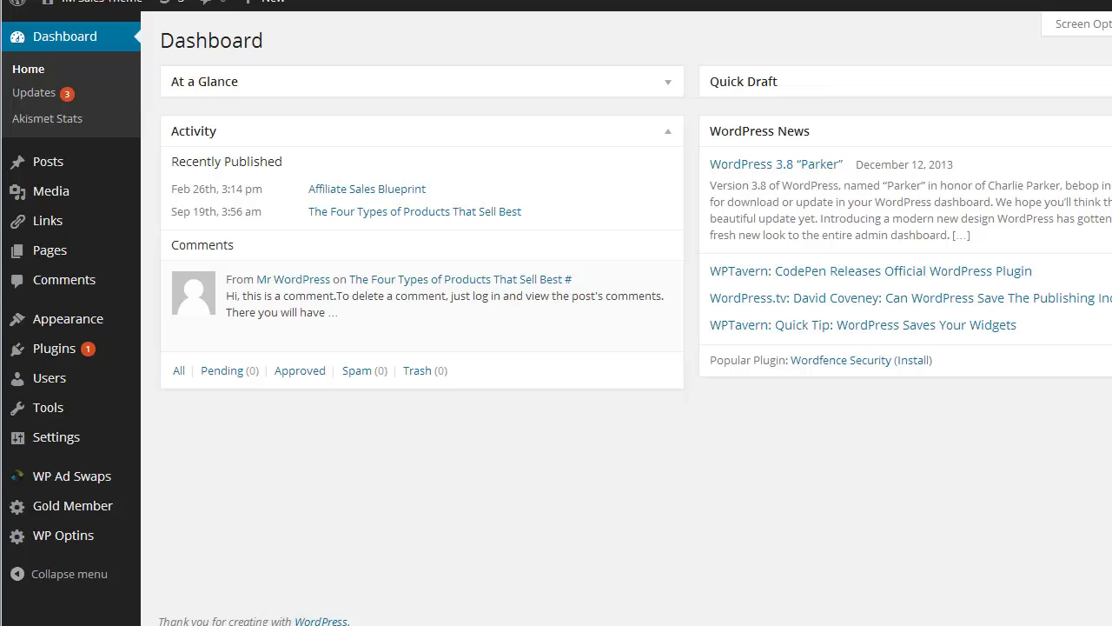
Create a new page and assign it the WP Optins Page template.
{"action": "mouse_move", "coordinate": [49, 250]}
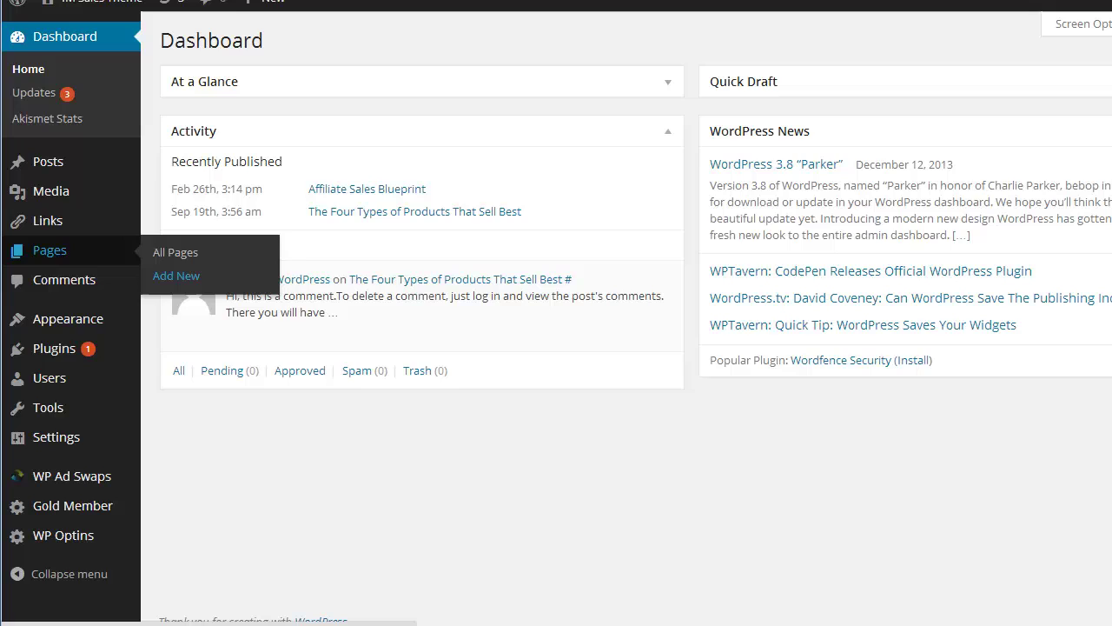
{"action": "left_click", "coordinate": [177, 275]}
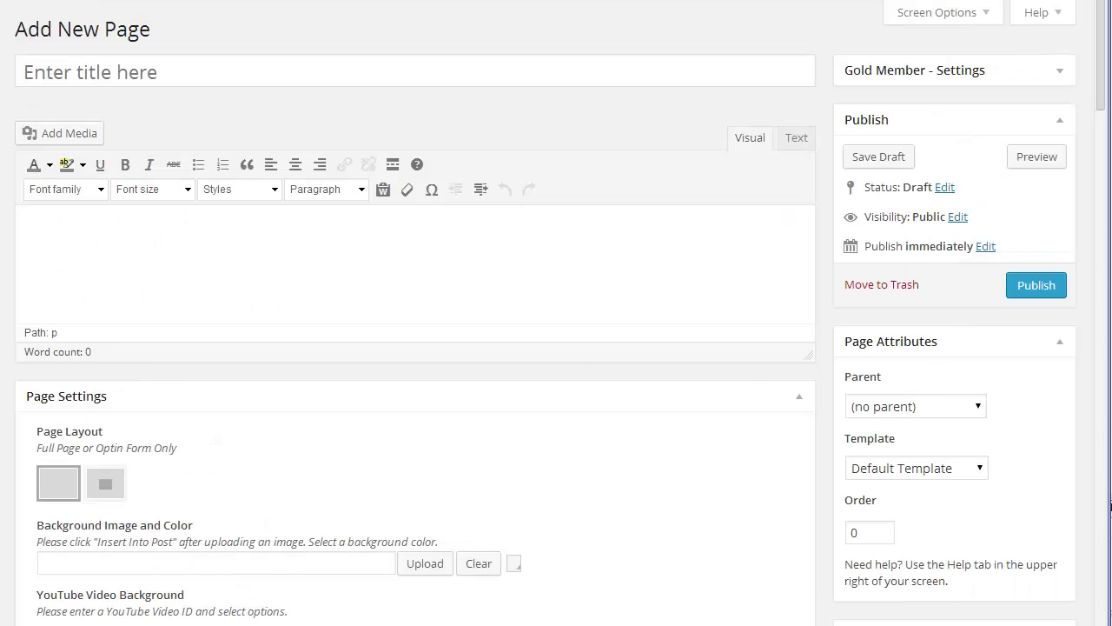
{"action": "left_click", "coordinate": [979, 468]}
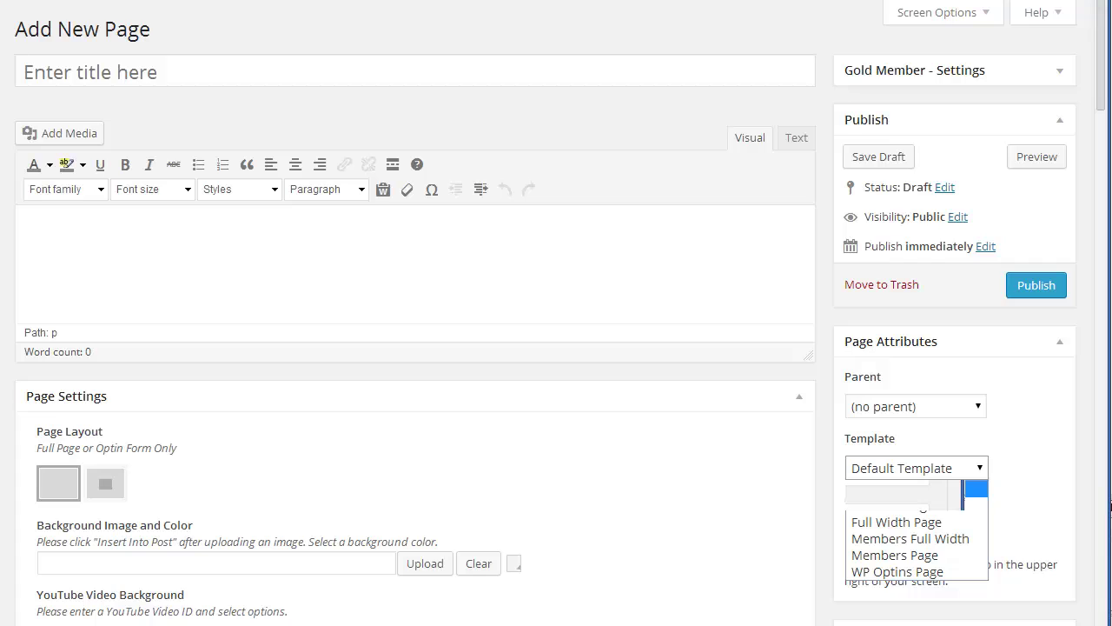
{"action": "left_click", "coordinate": [897, 572]}
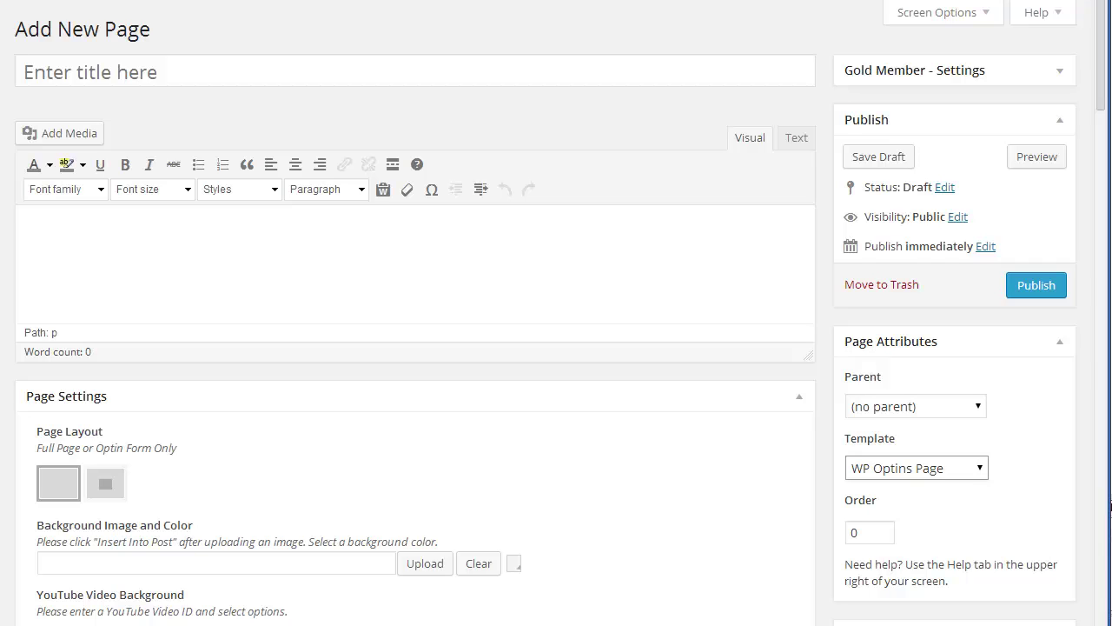
Copy the "(Free Checklist)" headline and the "Enter Your Email Below for Instant Access..." line from the text notes window into the page body.
{"action": "key", "text": "alt+Tab"}
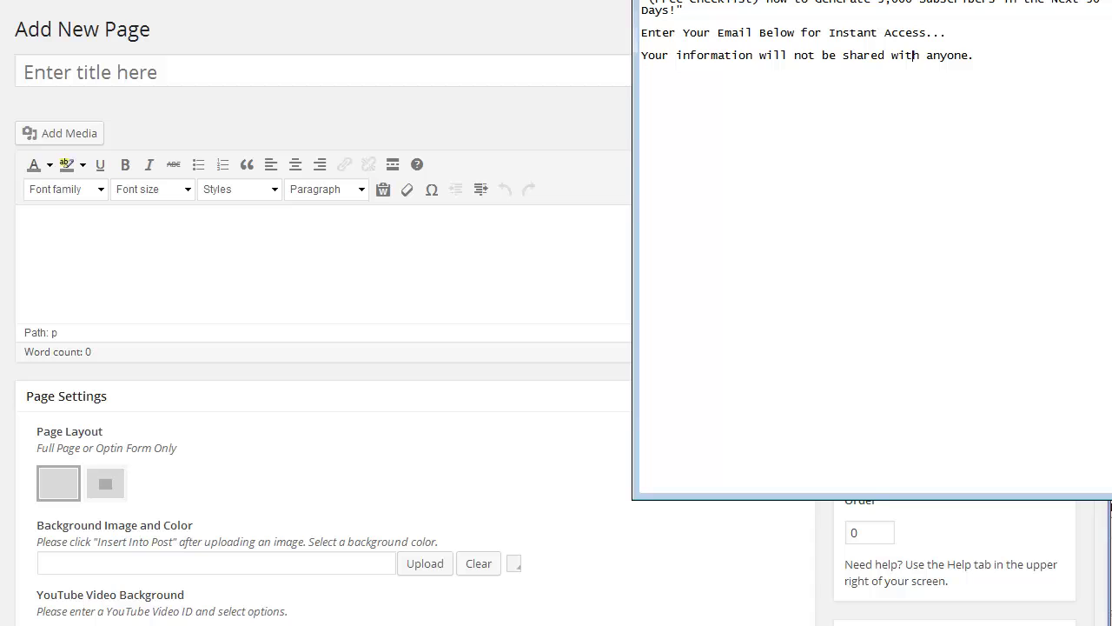
{"action": "left_click_drag", "start_coordinate": [947, 33], "coordinate": [641, 2]}
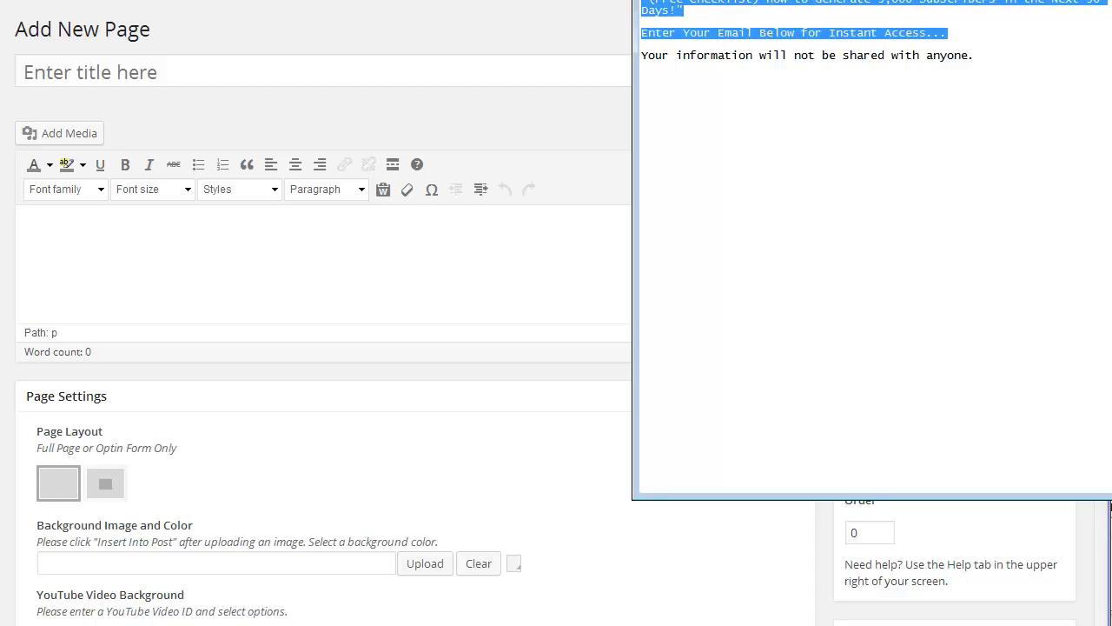
{"action": "key", "text": "alt+Tab"}
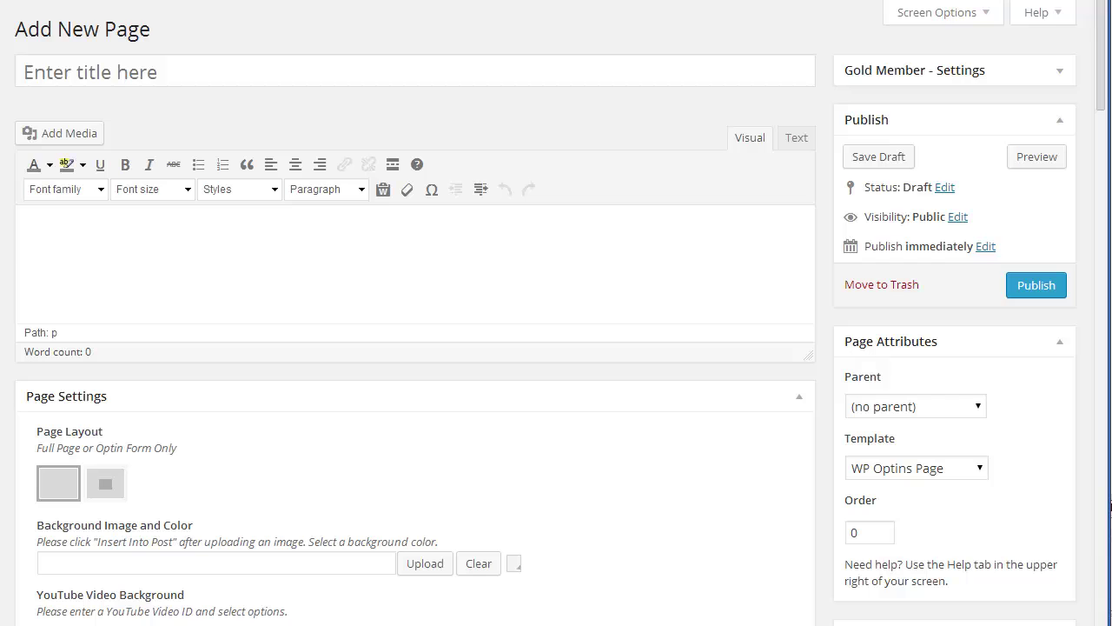
{"action": "type", "text": "\"(Free Checklist) How to Generate 3,000 Subscribers in the Next 30 Days!\"  Enter Your Email Below for Instant Access..."}
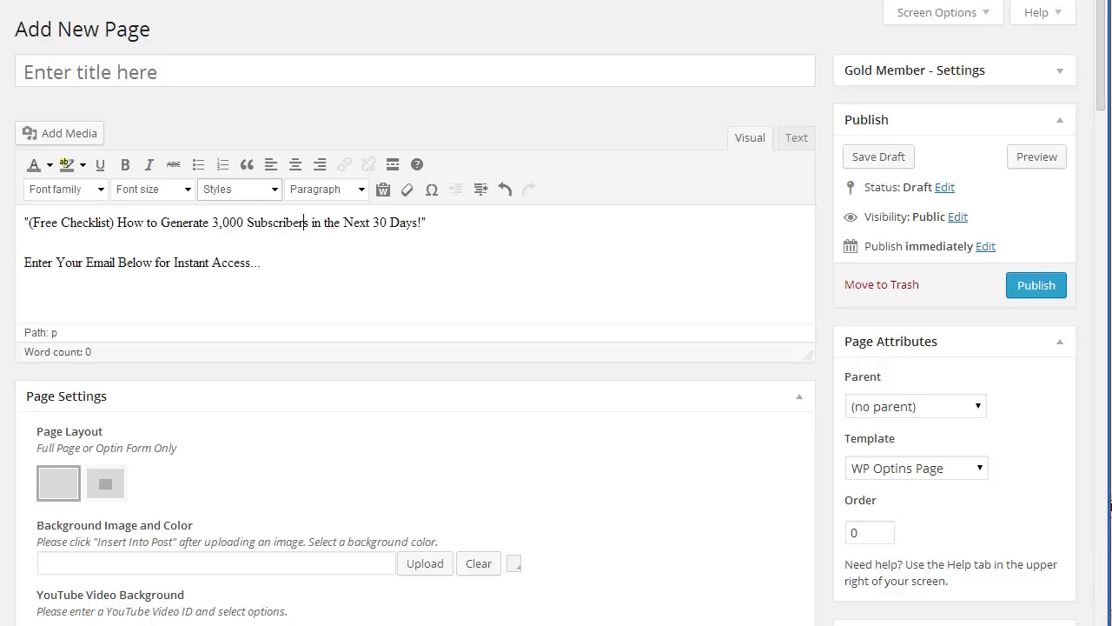
Center both body lines and insert "Name and" before "Email" in the second line.
{"action": "left_click", "coordinate": [296, 165]}
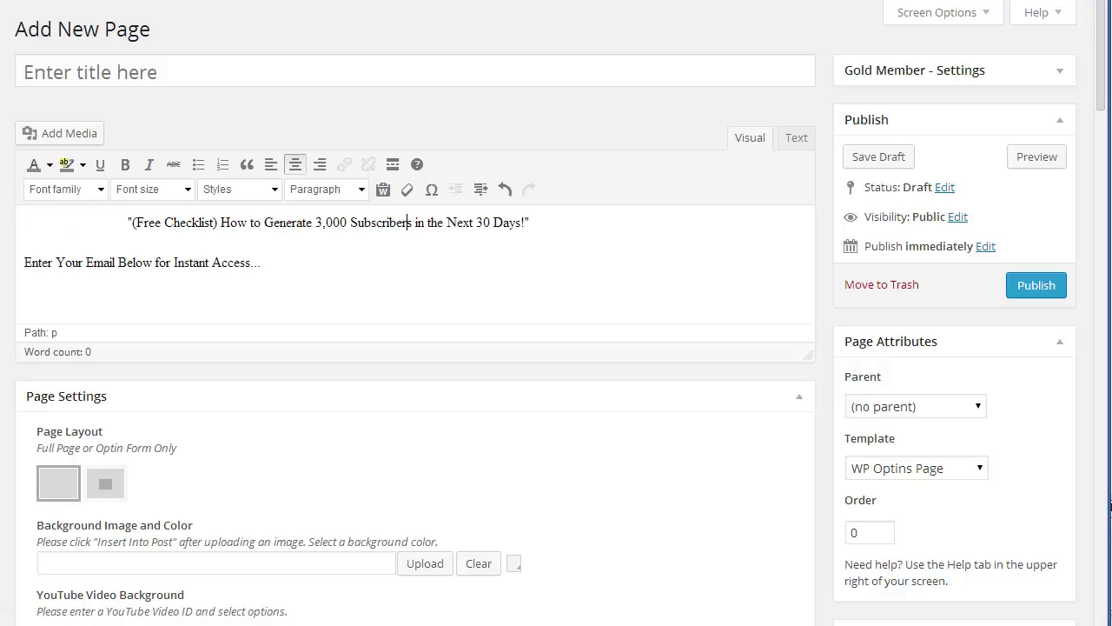
{"action": "left_click", "coordinate": [295, 164]}
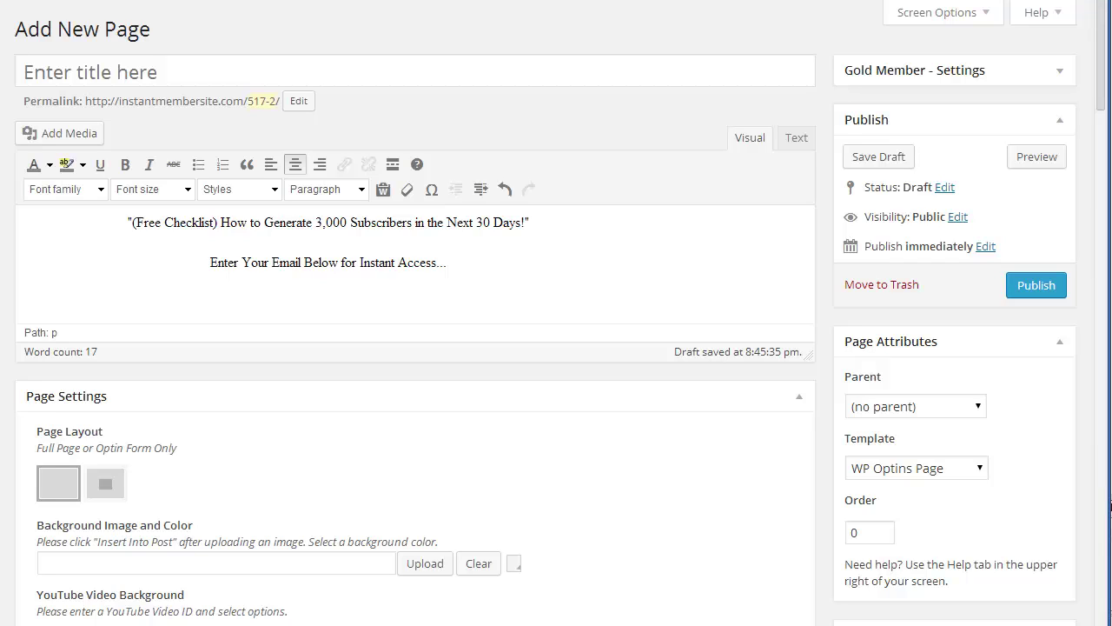
{"action": "type", "text": "Name and"}
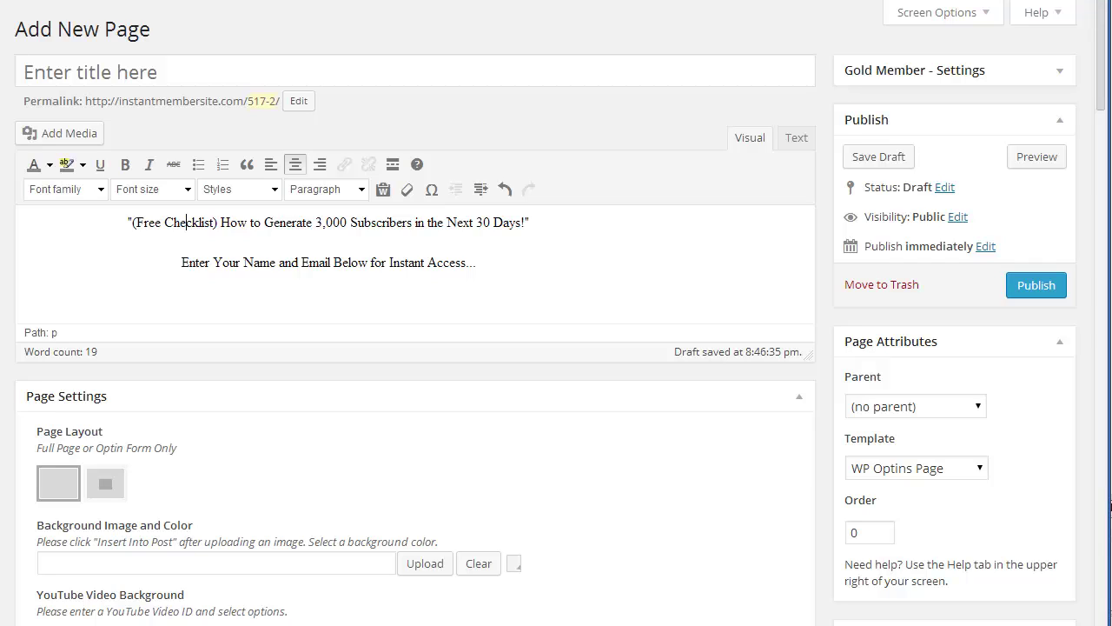
Format the "(Free Checklist)" headline as 18pt bold text in the Tahoma style.
{"action": "left_click_drag", "start_coordinate": [128, 223], "coordinate": [530, 222]}
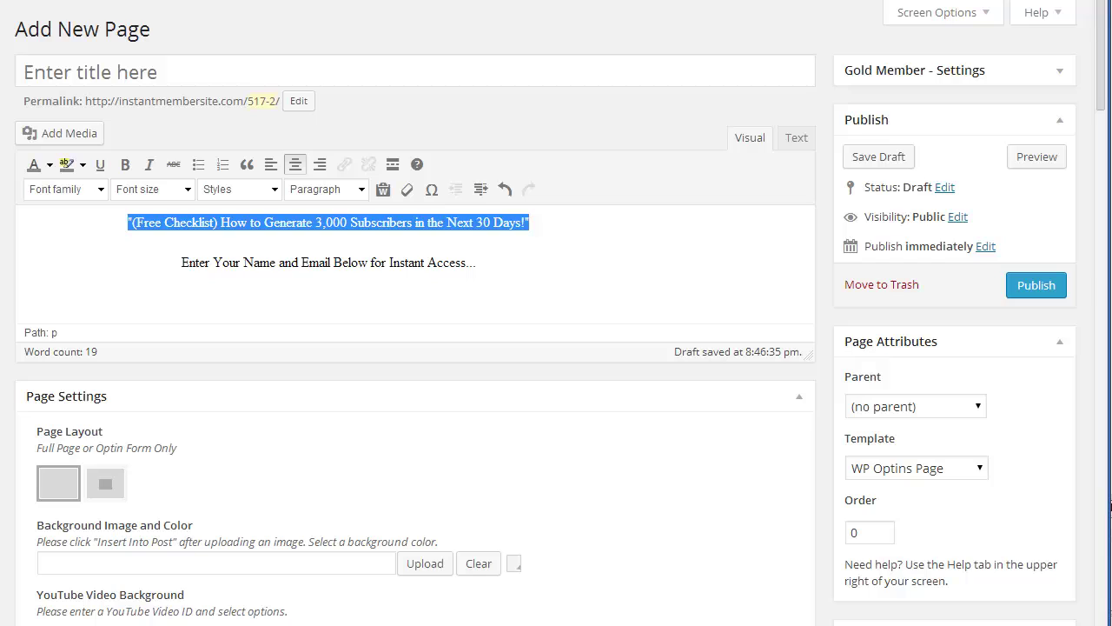
{"action": "left_click", "coordinate": [65, 188]}
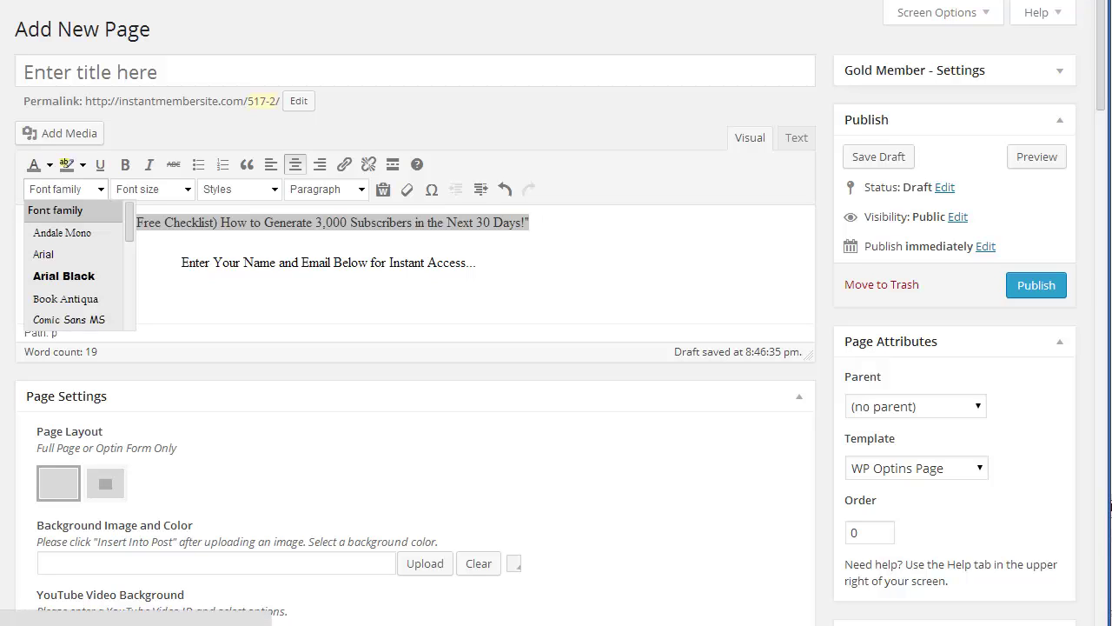
{"action": "left_click", "coordinate": [78, 189]}
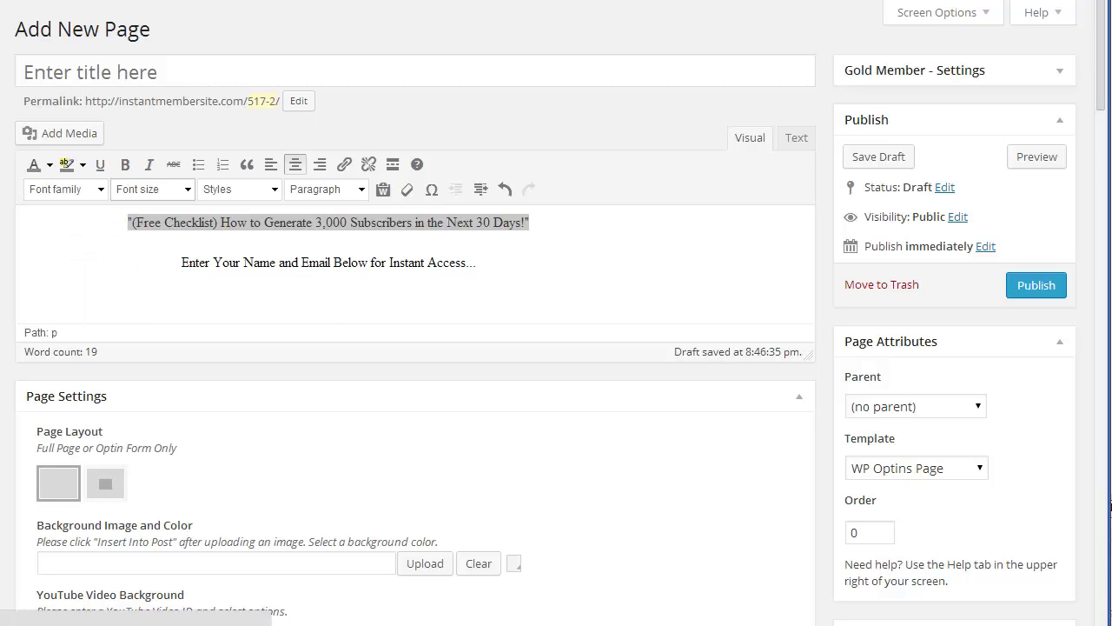
{"action": "left_click", "coordinate": [152, 188]}
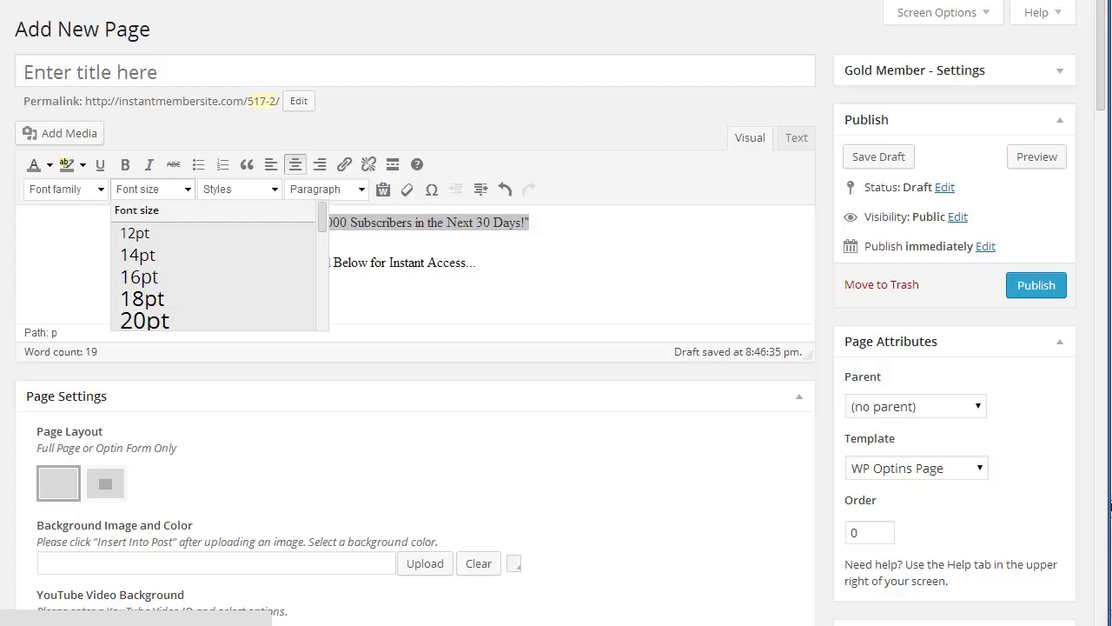
{"action": "left_click", "coordinate": [142, 298]}
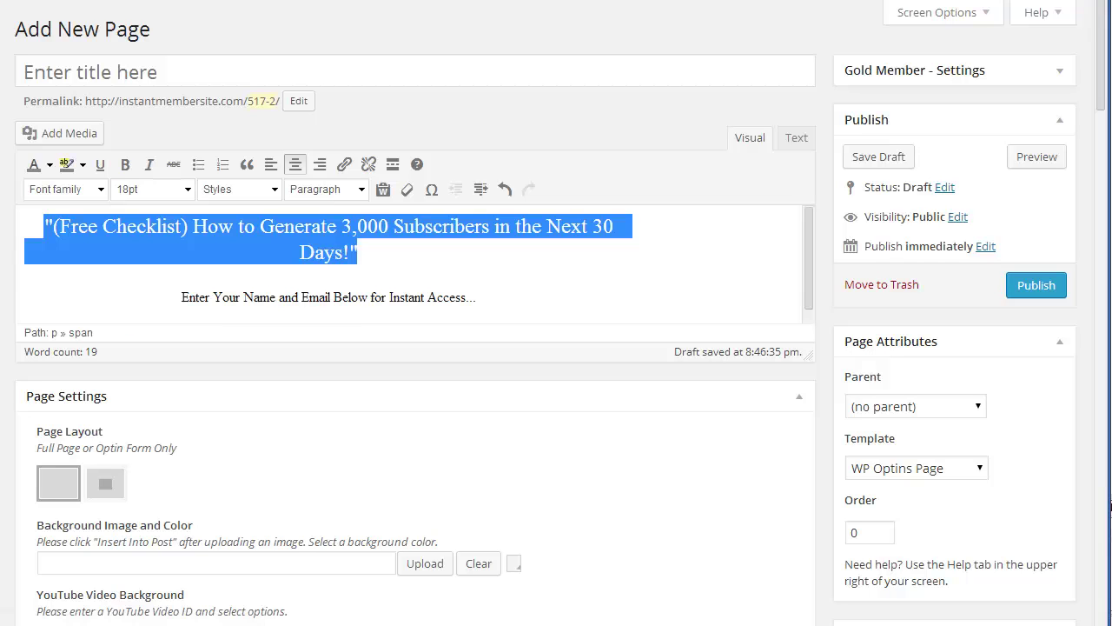
{"action": "left_click", "coordinate": [239, 189]}
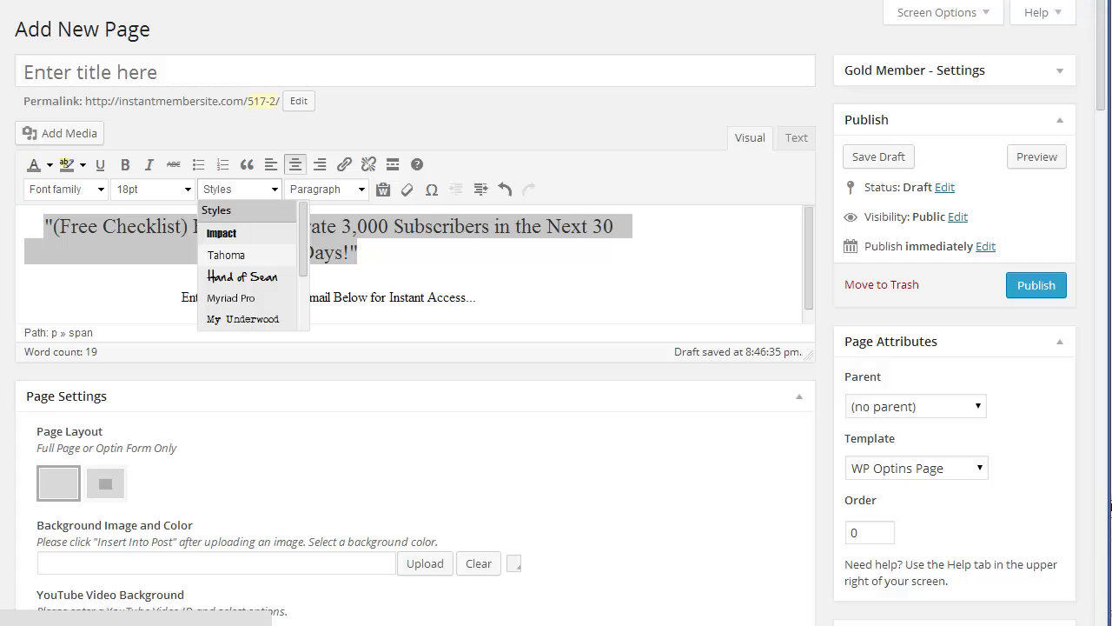
{"action": "left_click", "coordinate": [226, 254]}
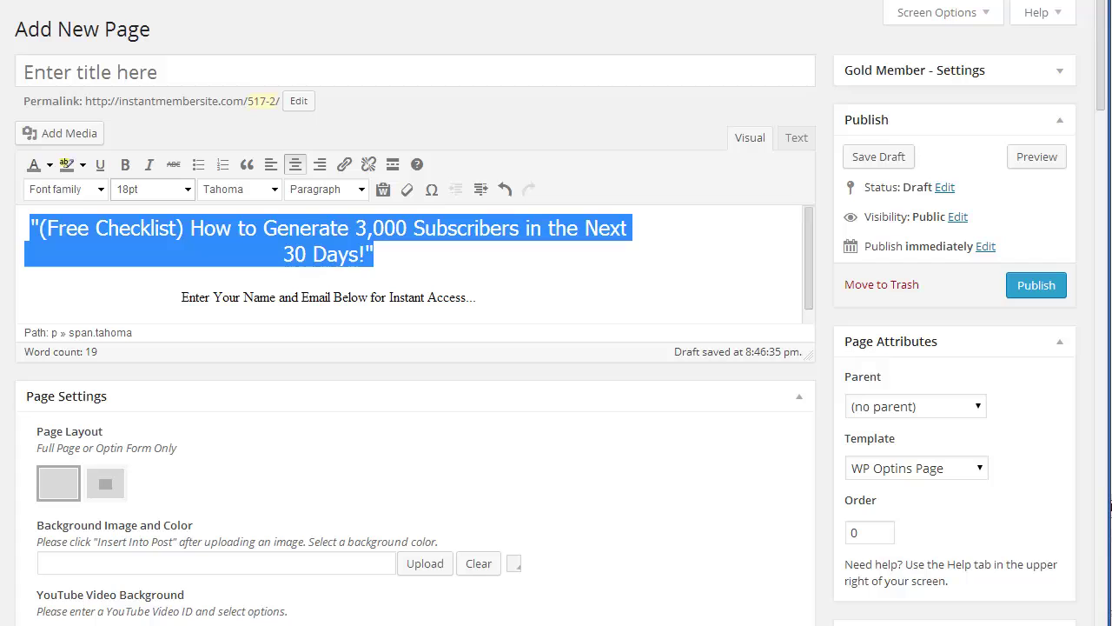
{"action": "left_click", "coordinate": [125, 165]}
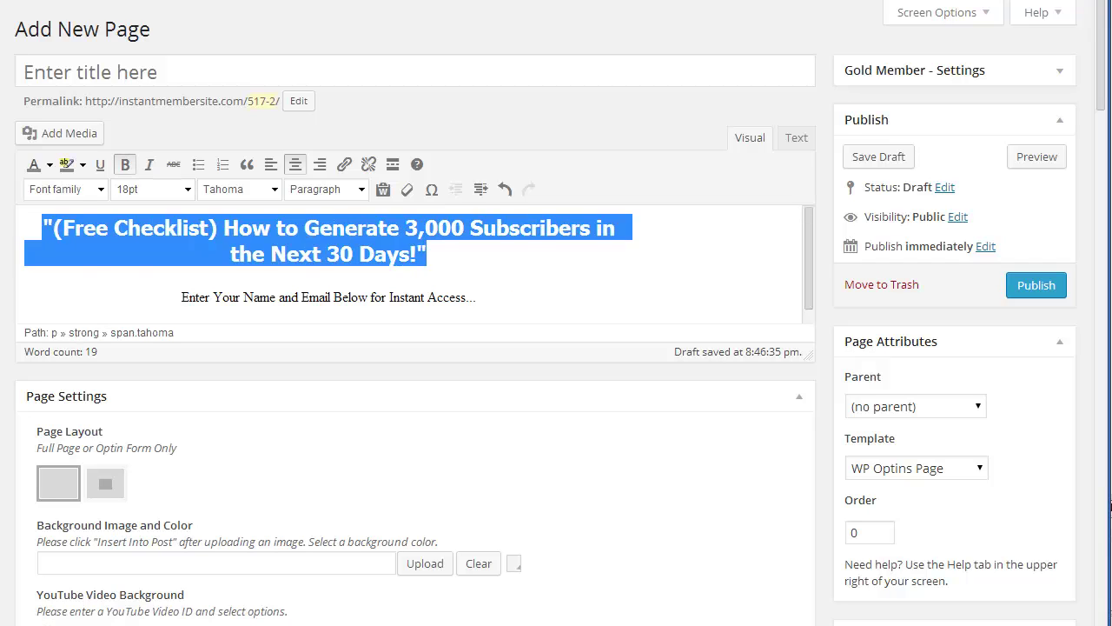
Set the font of the "Enter Your Name and Email Below for Instant Access..." line to Arial.
{"action": "left_click_drag", "start_coordinate": [181, 297], "coordinate": [475, 297]}
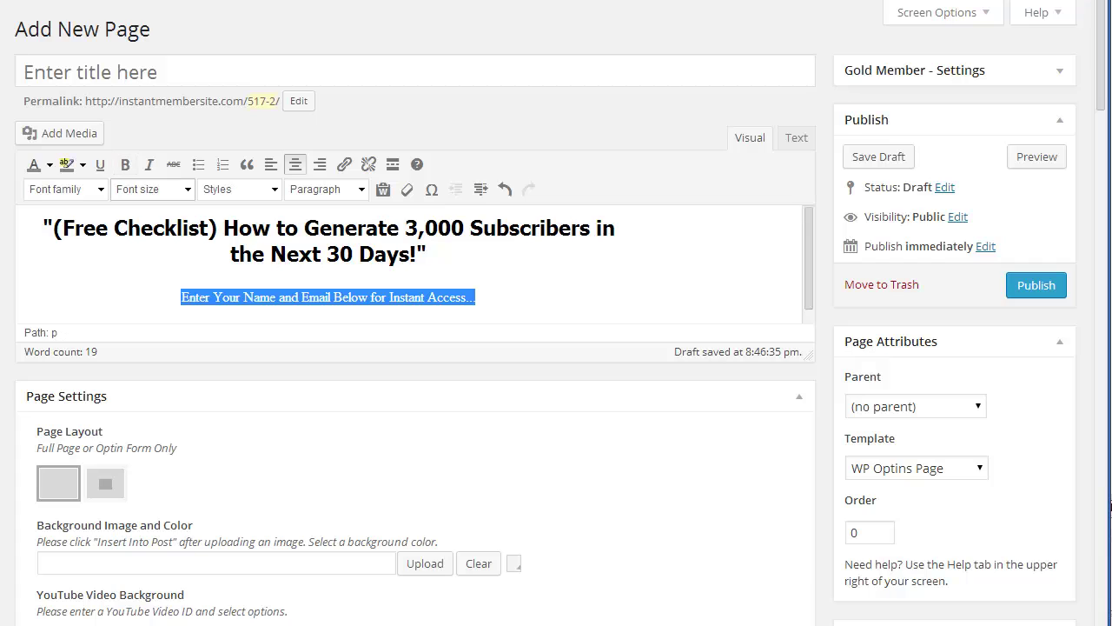
{"action": "left_click", "coordinate": [65, 189]}
{"action": "left_click", "coordinate": [43, 246]}
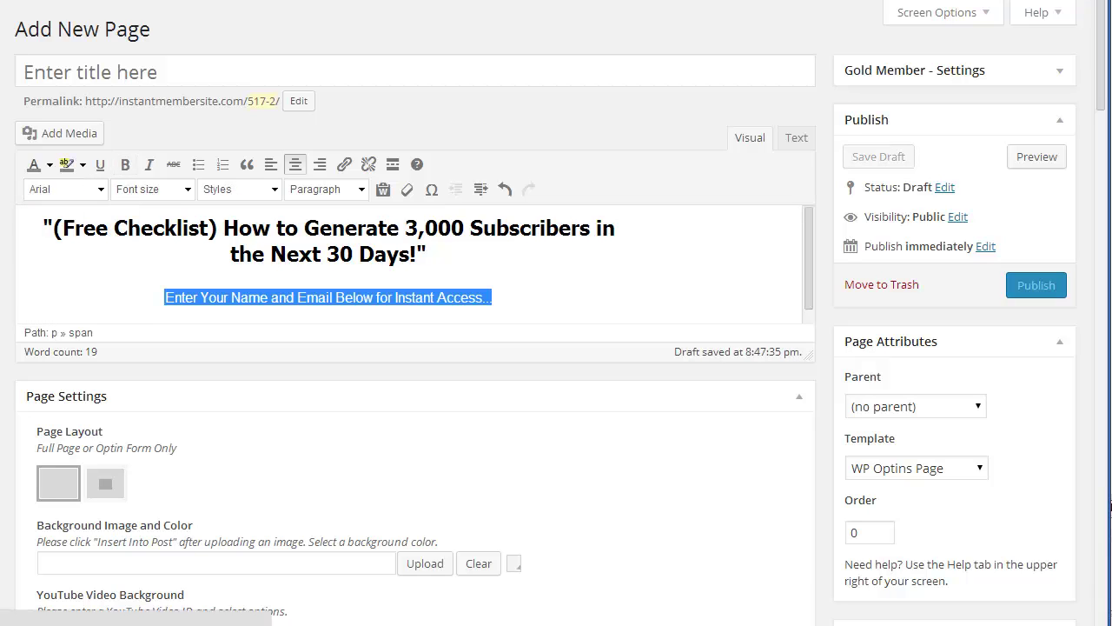
{"action": "left_click", "coordinate": [411, 297]}
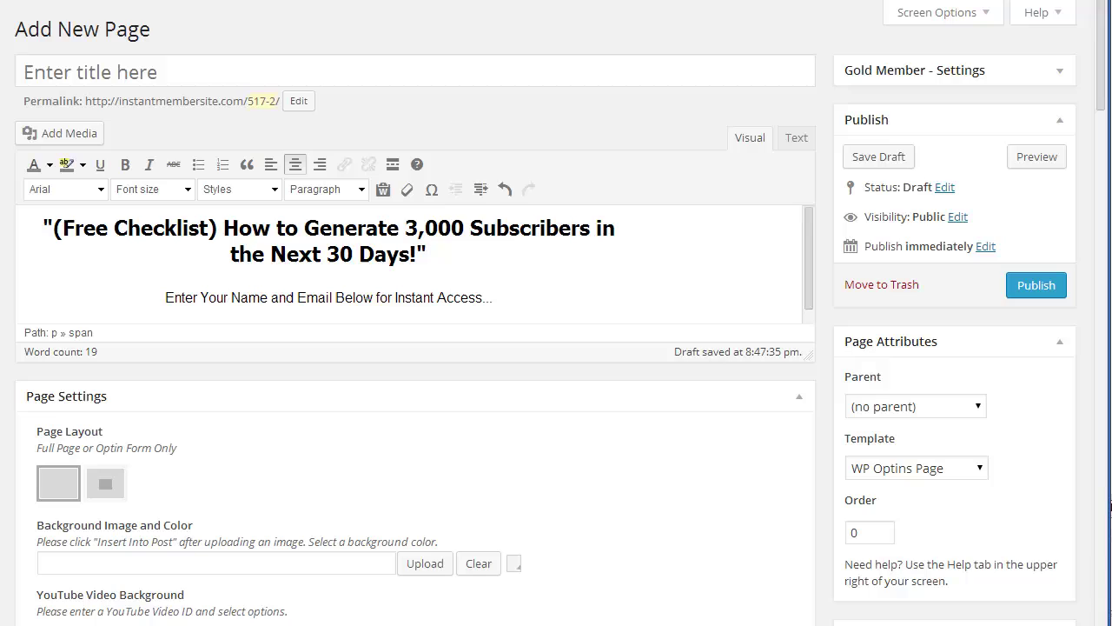
Title the page "Free Checklist" and set its permalink slug to "freechecklist".
{"action": "left_click", "coordinate": [91, 72]}
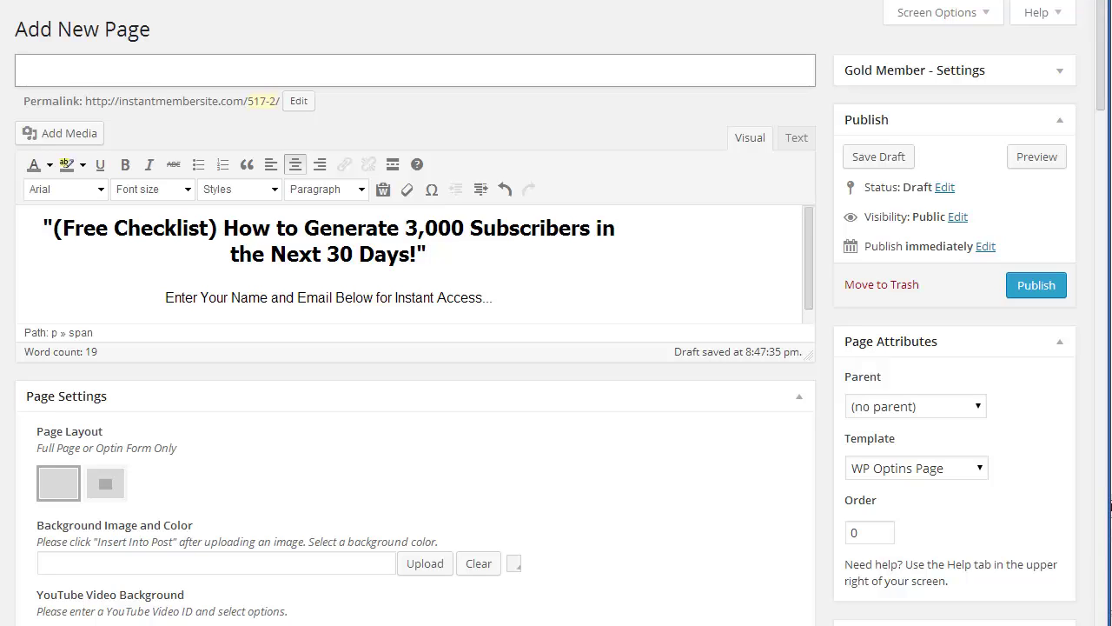
{"action": "type", "text": "Free Checklist"}
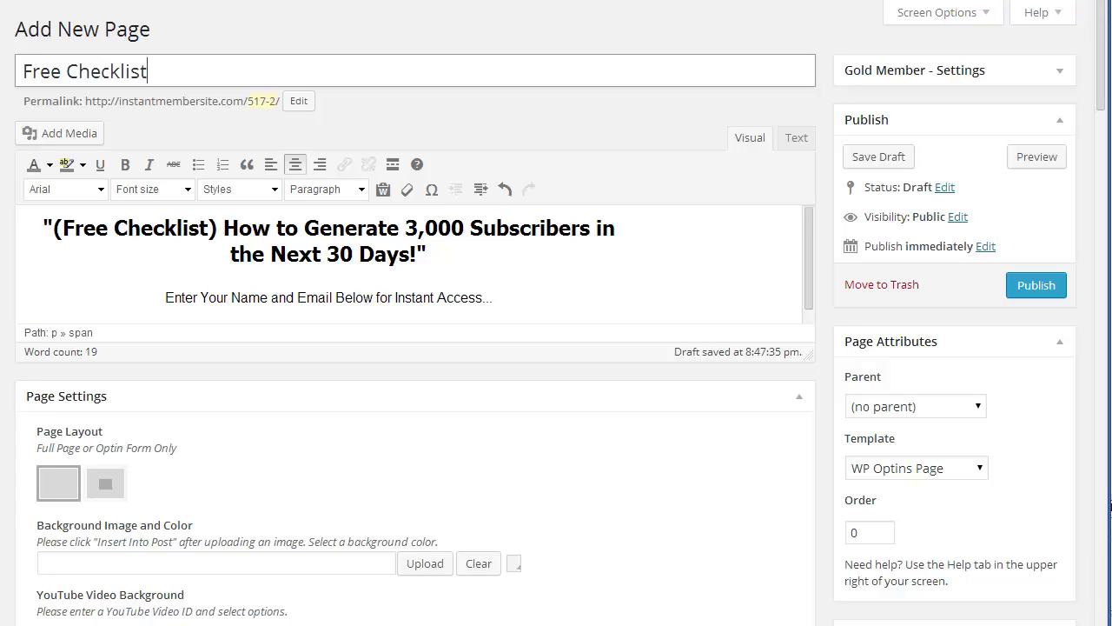
{"action": "left_click", "coordinate": [299, 101]}
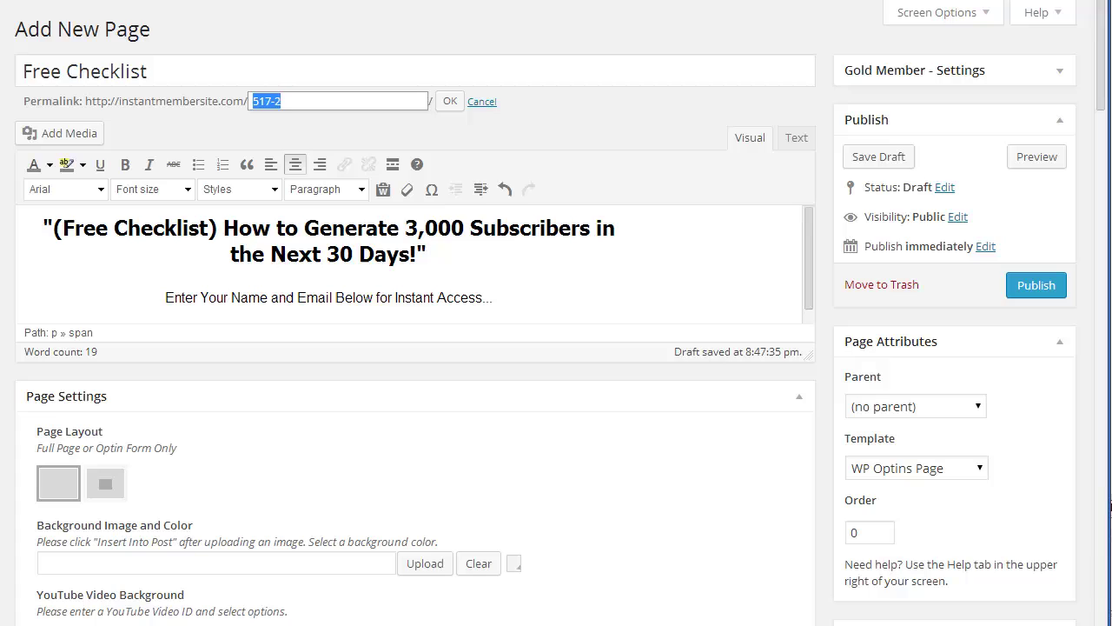
{"action": "type", "text": "freechecklist"}
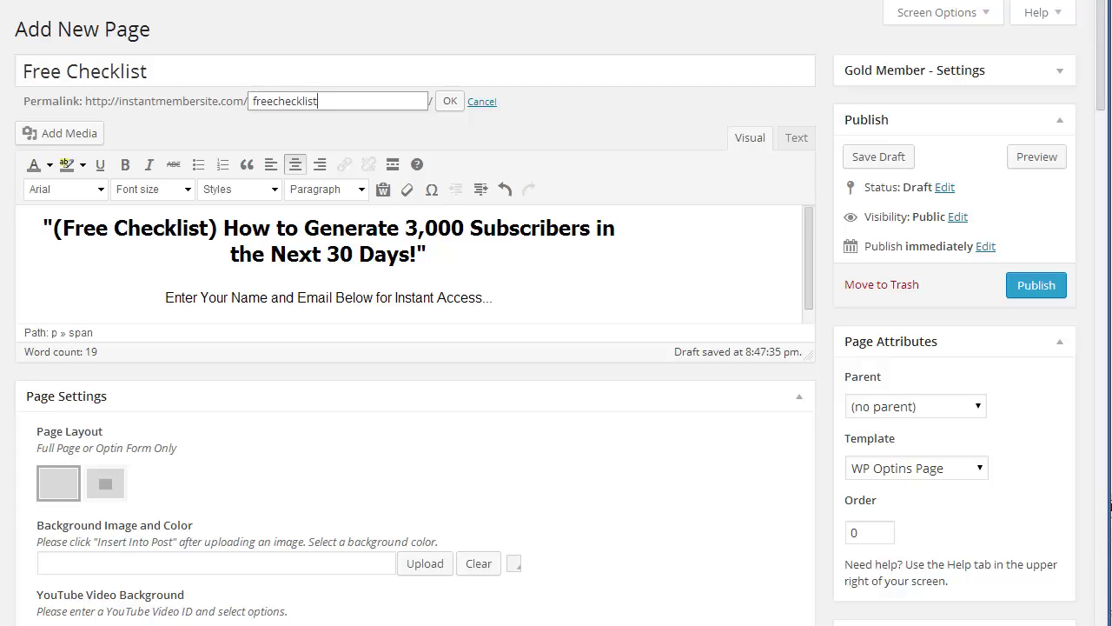
{"action": "left_click", "coordinate": [450, 101]}
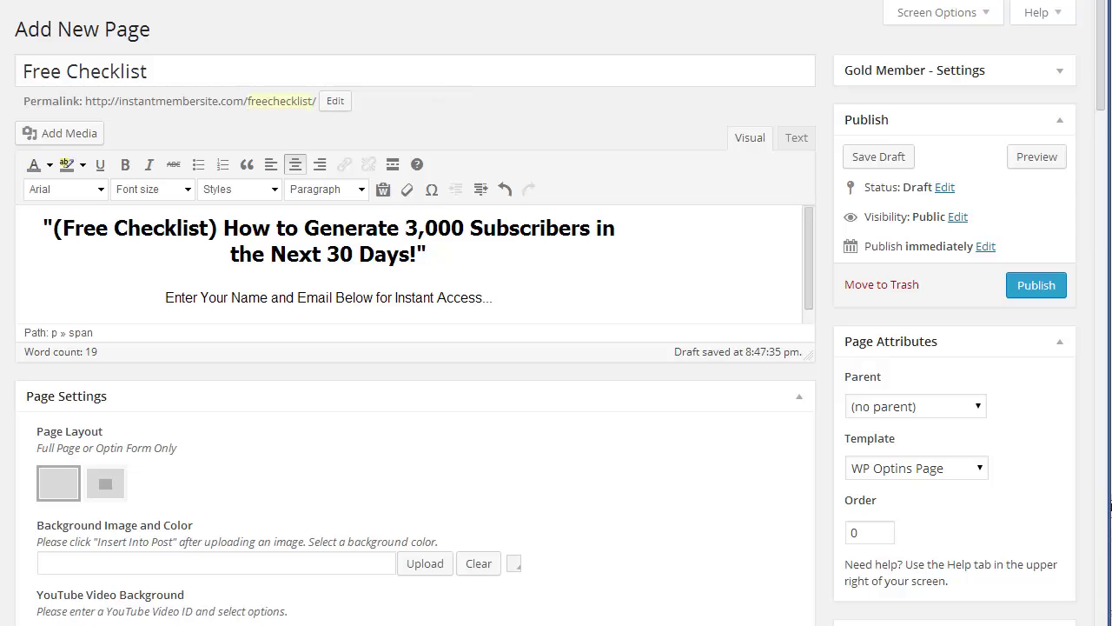
Set the page layout to the optin form only option in the page settings.
{"action": "scroll", "coordinate": [556, 348], "scroll_direction": "down", "scroll_amount": 2}
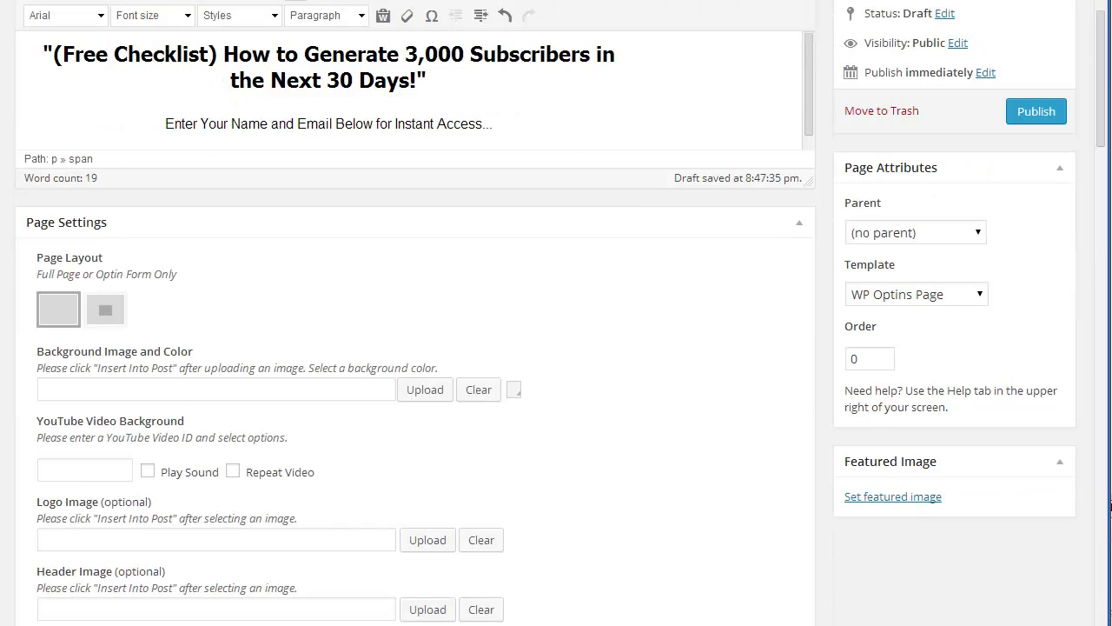
{"action": "scroll", "coordinate": [556, 348], "scroll_direction": "down", "scroll_amount": 1}
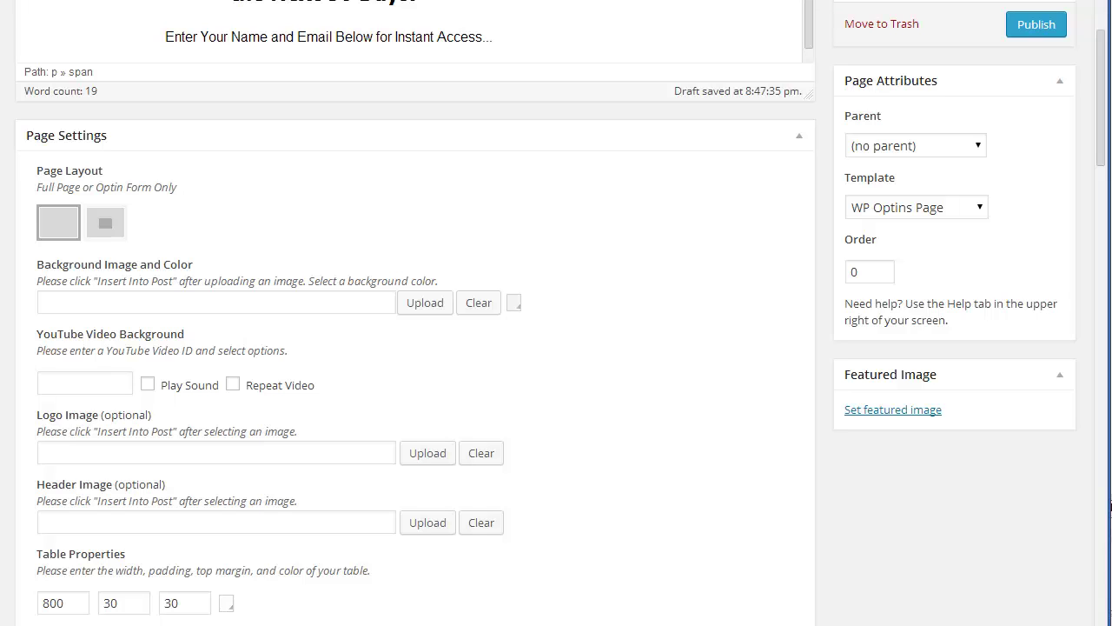
{"action": "left_click", "coordinate": [105, 223]}
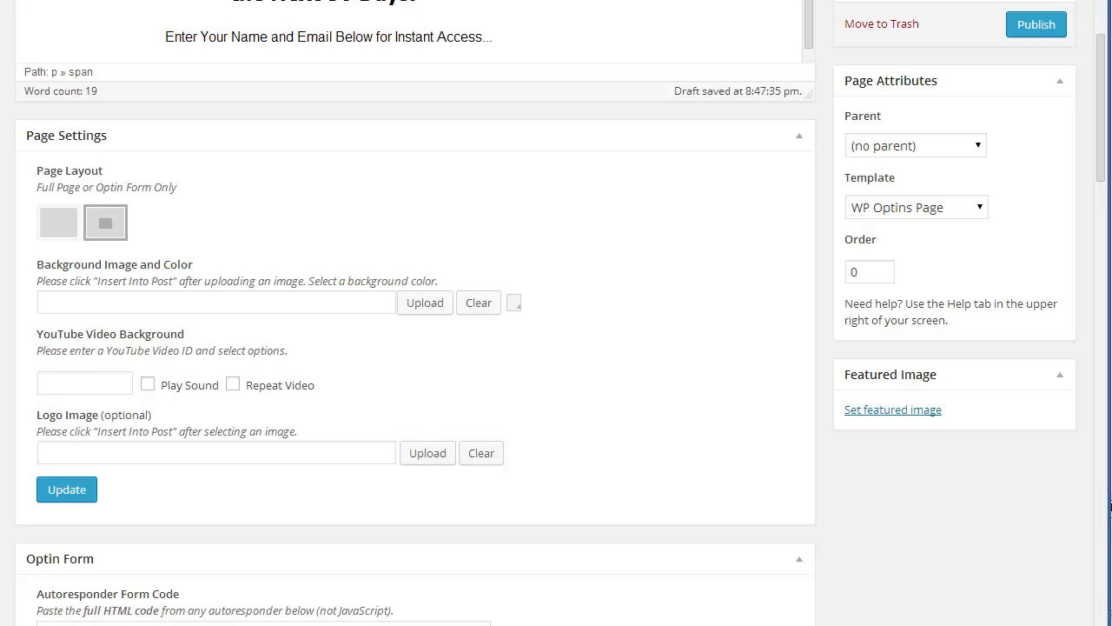
Set the page's background image to the full-size photo of the couple on the beach from the media library and update the page.
{"action": "scroll", "coordinate": [425, 348], "scroll_direction": "up", "scroll_amount": 1}
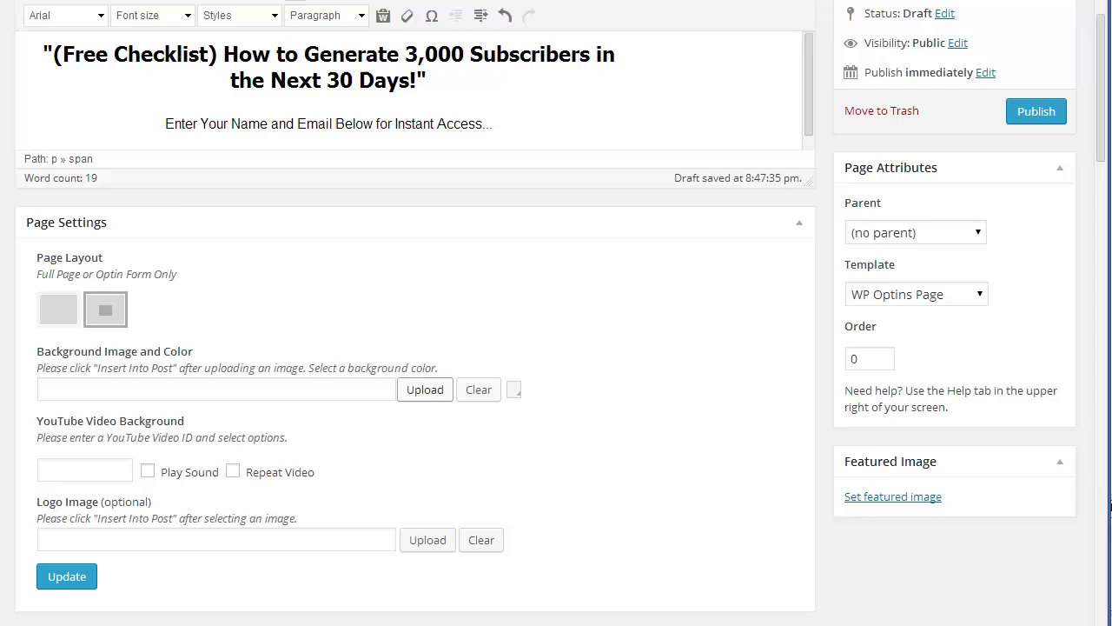
{"action": "left_click", "coordinate": [425, 389]}
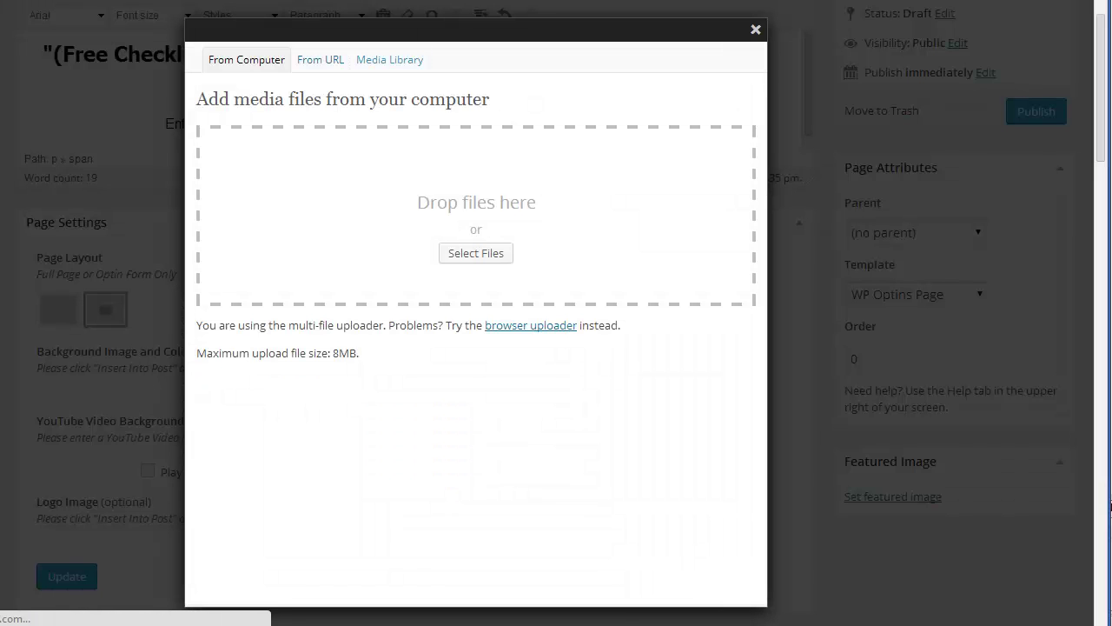
{"action": "left_click", "coordinate": [389, 60]}
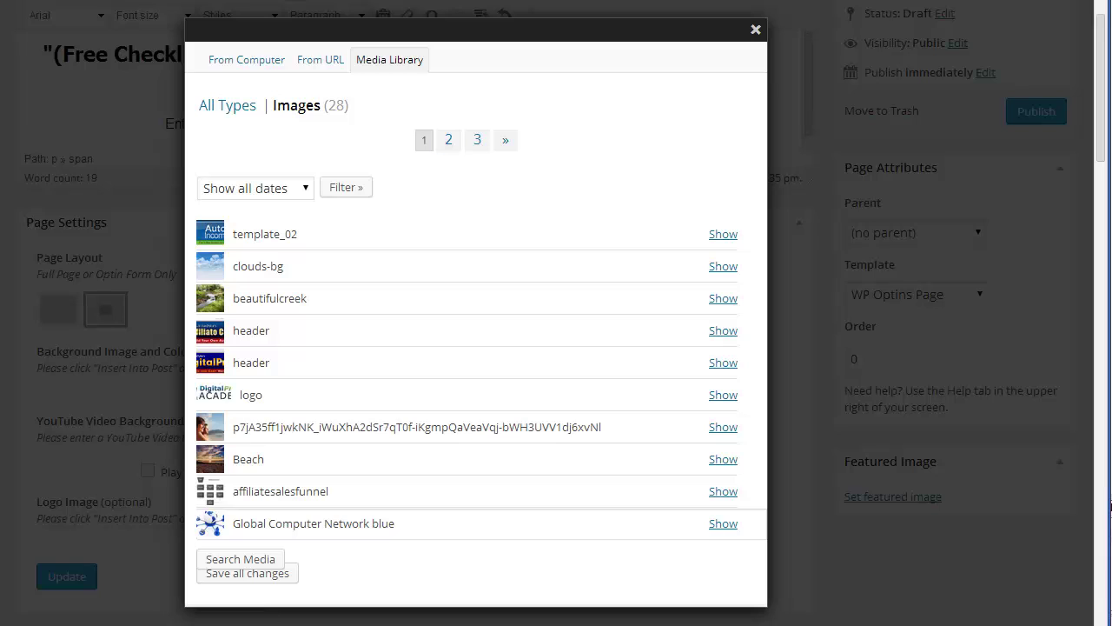
{"action": "left_click", "coordinate": [722, 427]}
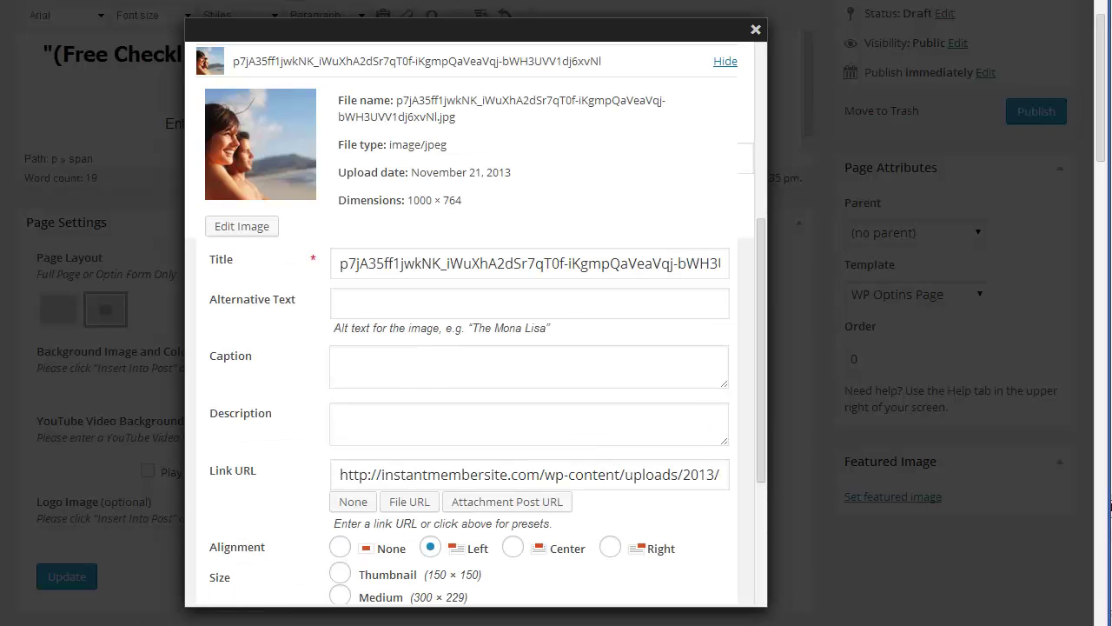
{"action": "scroll", "coordinate": [469, 347], "scroll_direction": "down", "scroll_amount": 3}
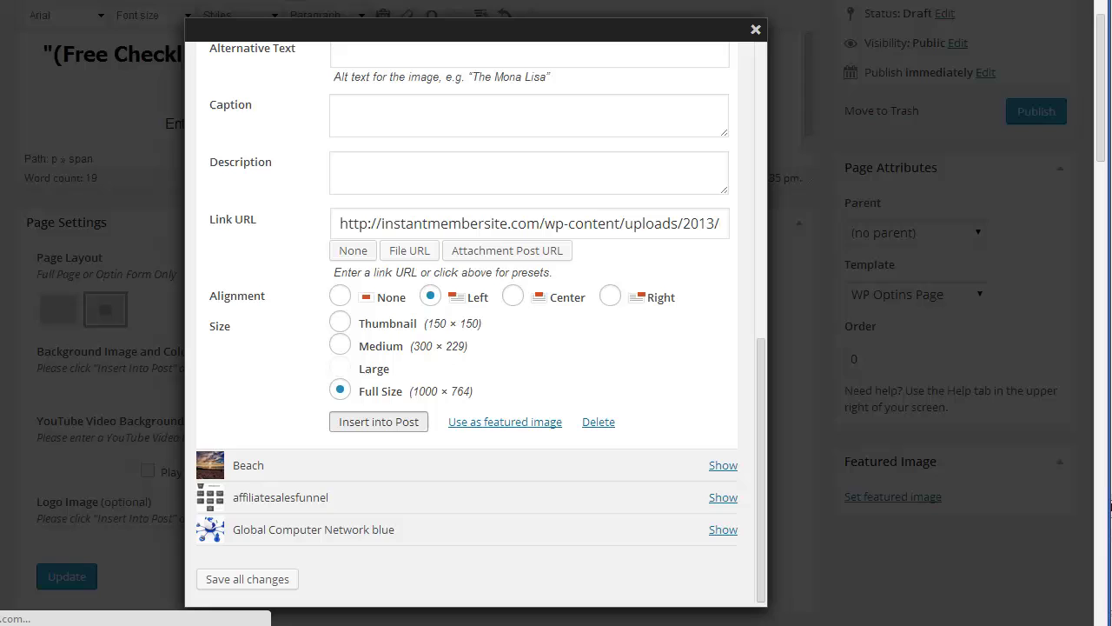
{"action": "left_click", "coordinate": [378, 421]}
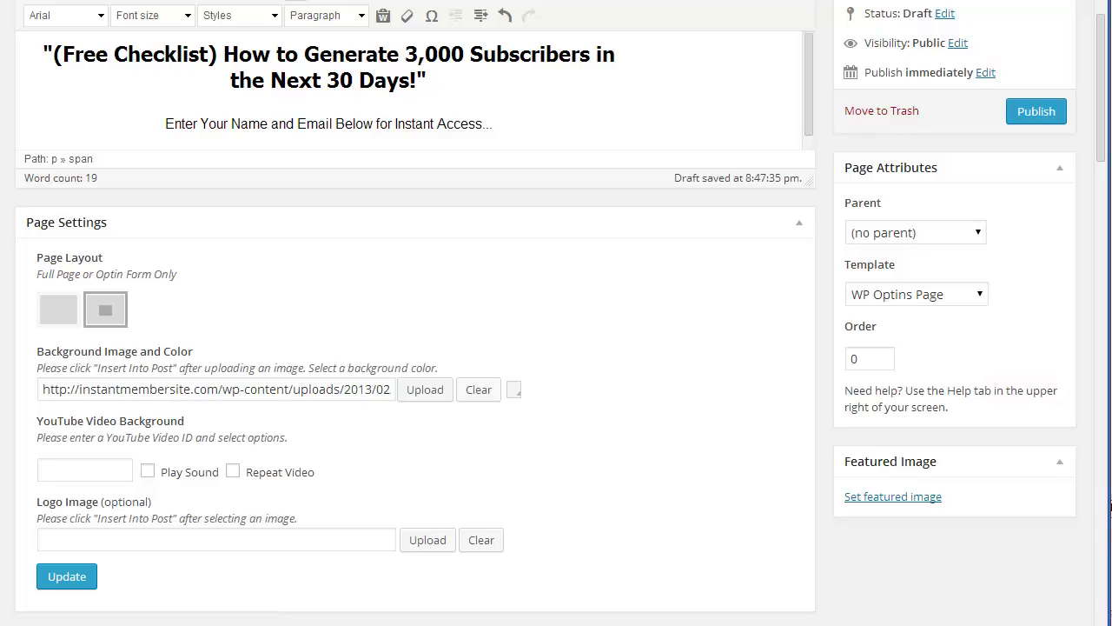
{"action": "left_click", "coordinate": [67, 576]}
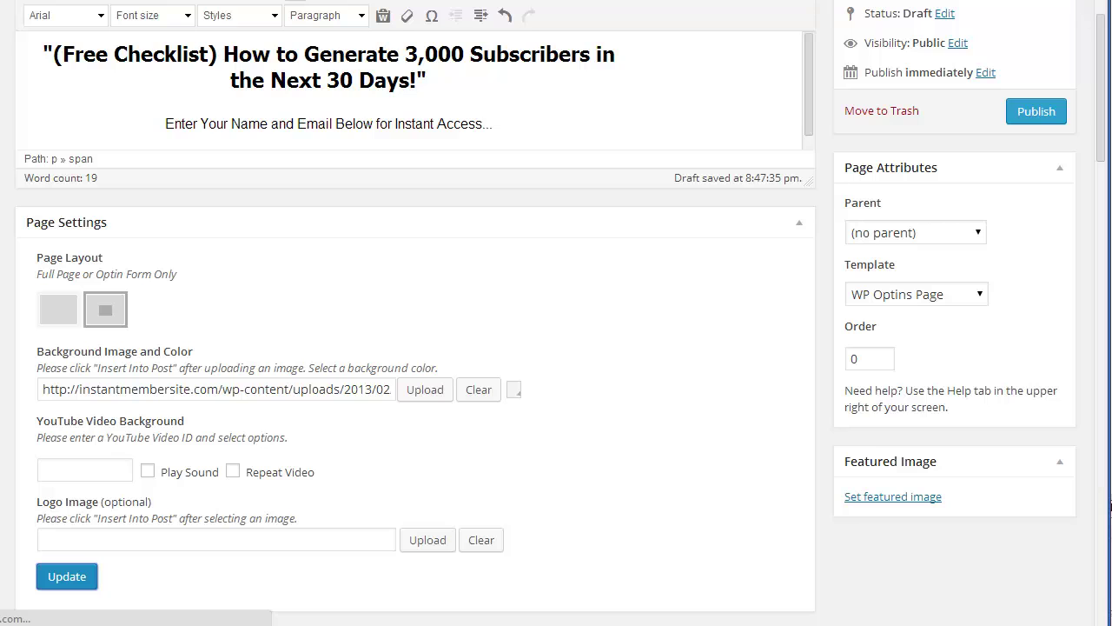
In AWeber, save the sign-up form design with its name and email fields and proceed to the form's settings.
{"action": "scroll", "coordinate": [415, 313], "scroll_direction": "down", "scroll_amount": 6}
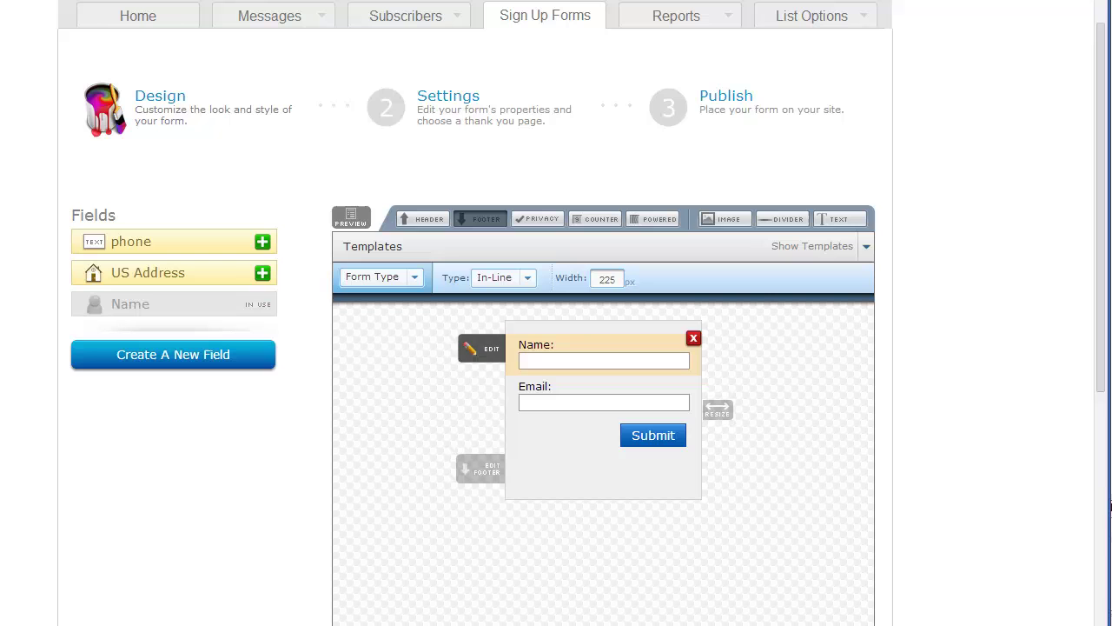
{"action": "scroll", "coordinate": [604, 396], "scroll_direction": "down", "scroll_amount": 3}
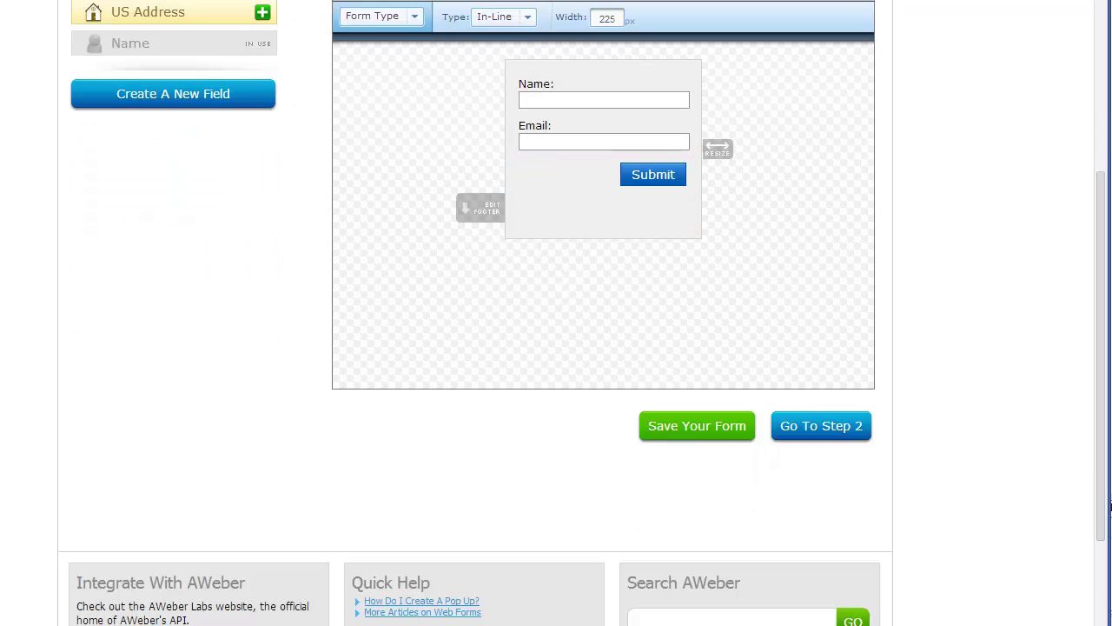
{"action": "left_click", "coordinate": [698, 426]}
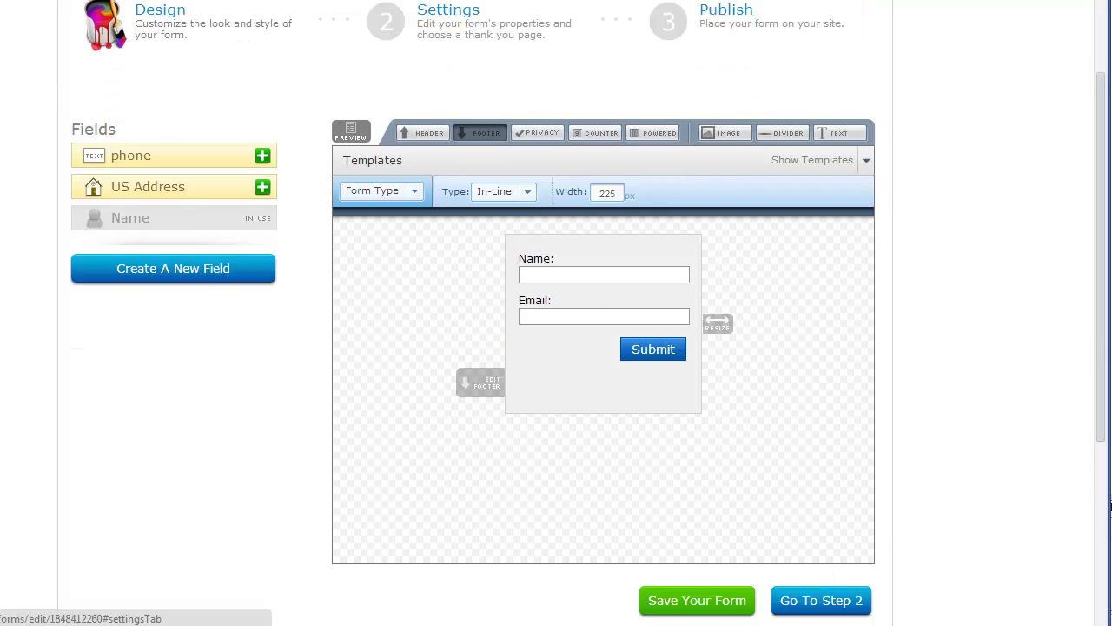
{"action": "left_click", "coordinate": [821, 600]}
{"action": "scroll", "coordinate": [556, 347], "scroll_direction": "down", "scroll_amount": 1}
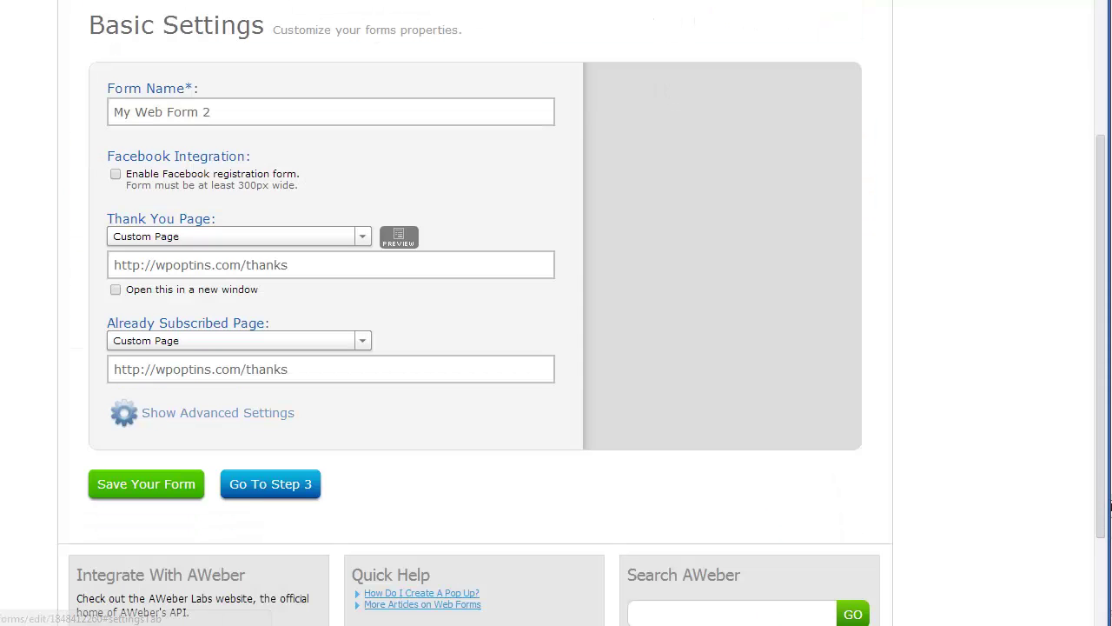
{"action": "left_click", "coordinate": [330, 113]}
{"action": "left_click", "coordinate": [330, 264]}
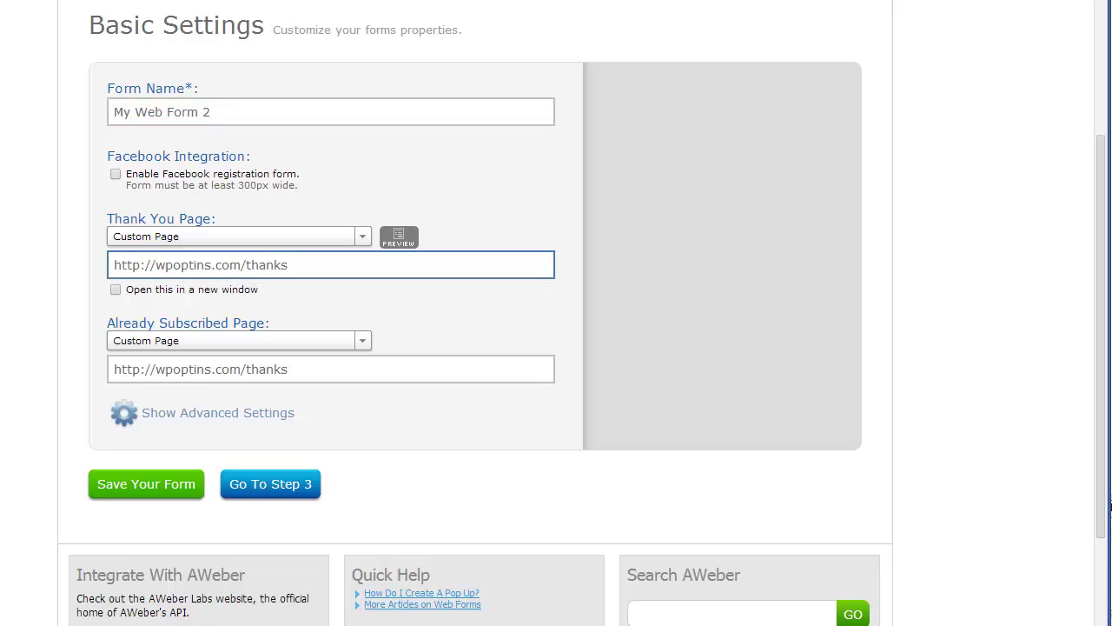
{"action": "left_click_drag", "start_coordinate": [296, 265], "coordinate": [111, 265]}
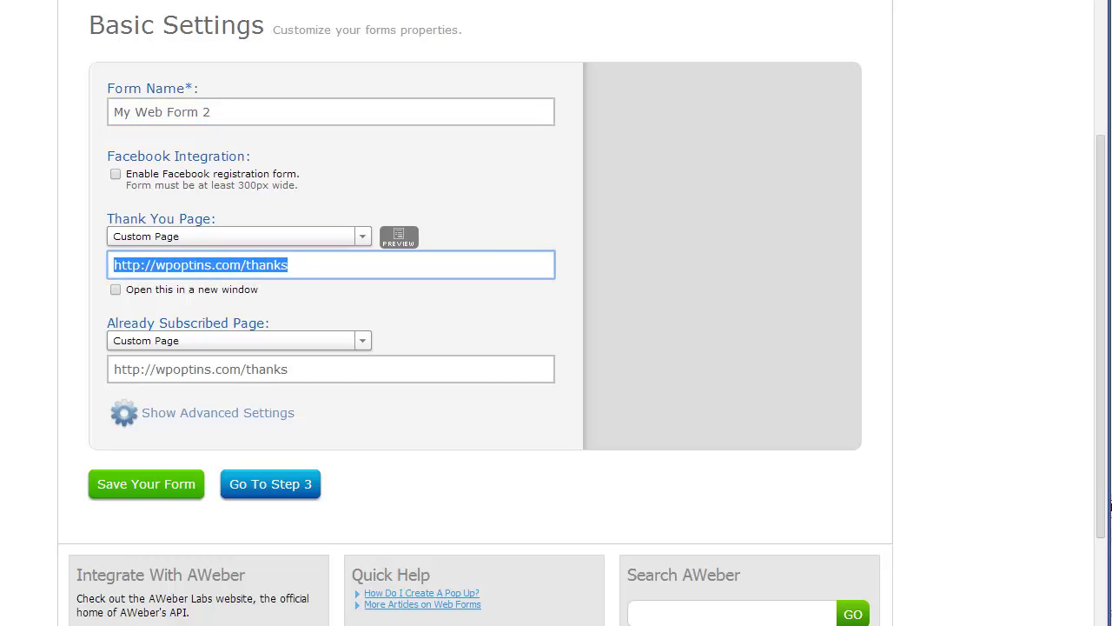
{"action": "type", "text": "http://instantmembersite.com/conversionpage"}
{"action": "left_click", "coordinate": [330, 368]}
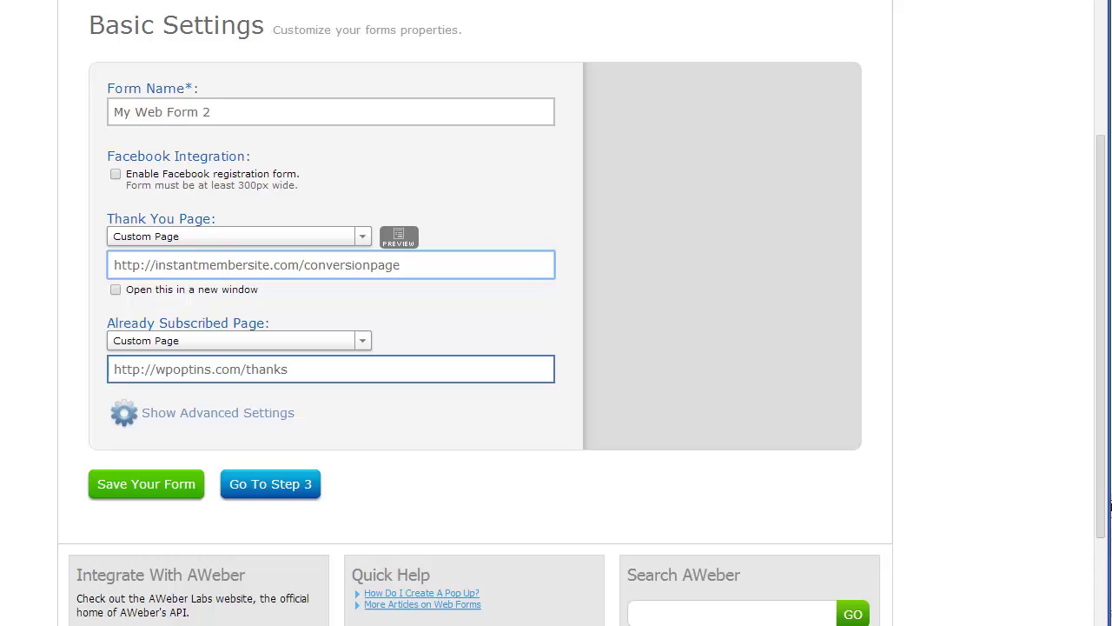
{"action": "left_click_drag", "start_coordinate": [296, 370], "coordinate": [111, 369]}
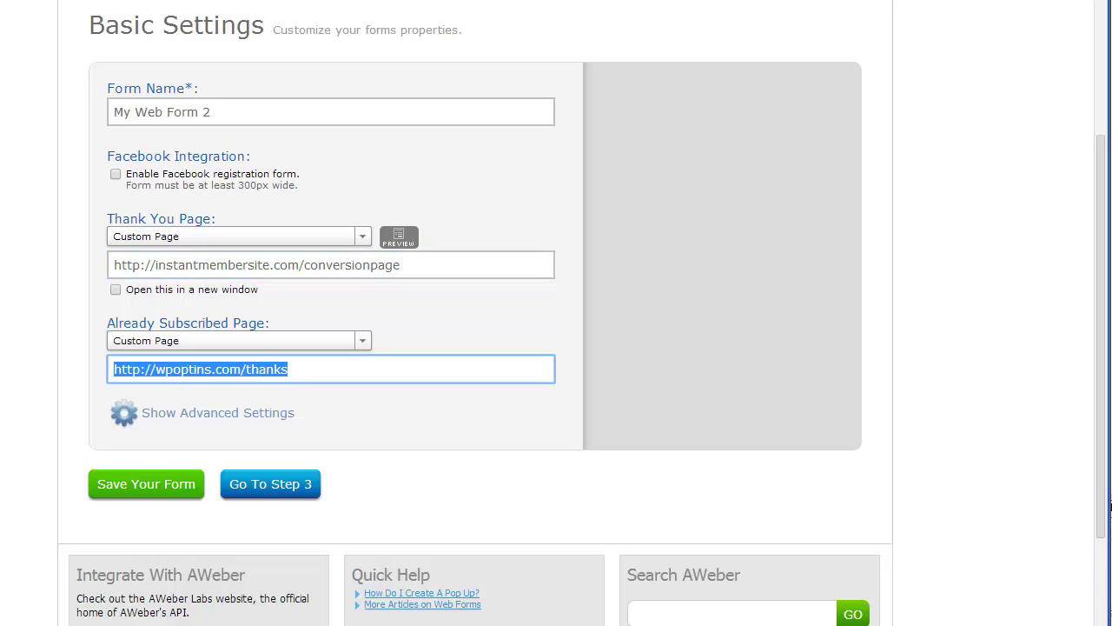
{"action": "type", "text": "http://instantmembersite.com/conversionpage"}
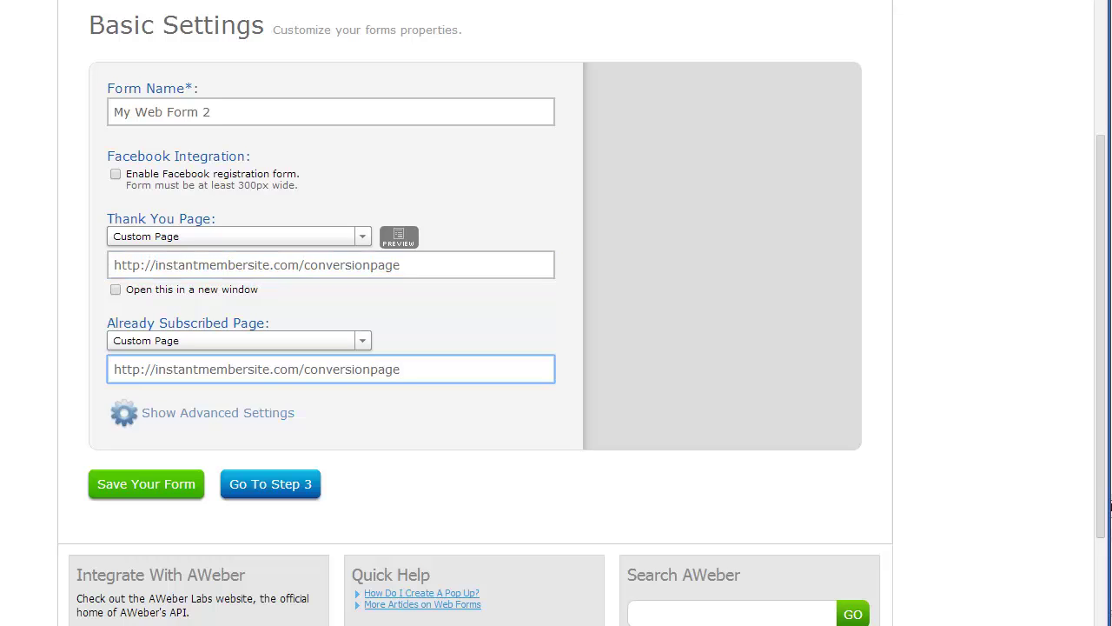
{"action": "left_click", "coordinate": [146, 484]}
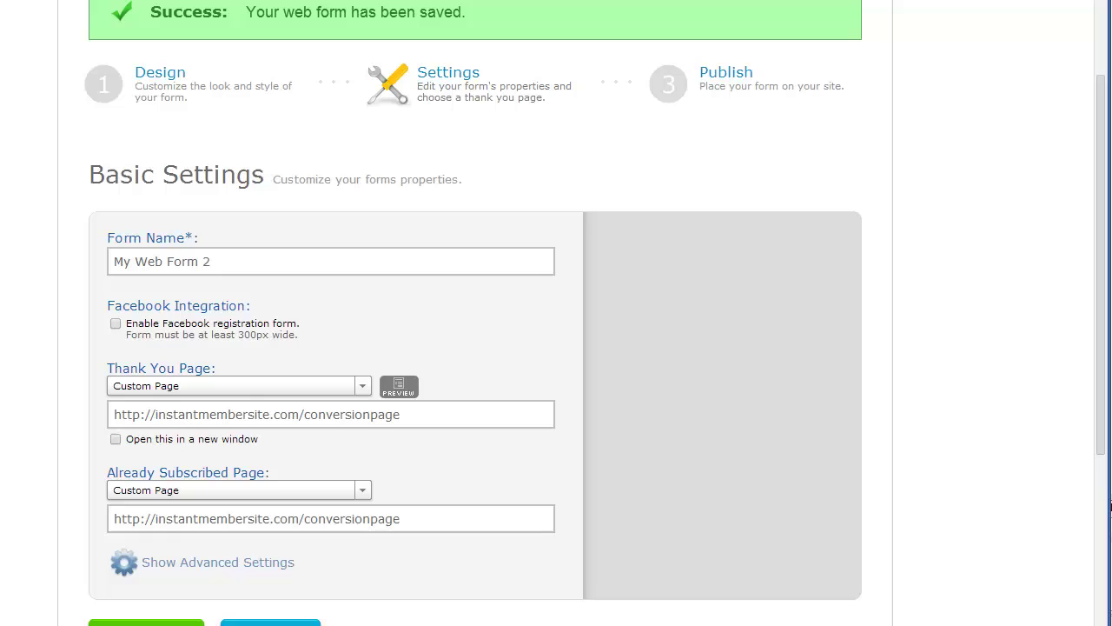
Review the thank you and already subscribed page URLs and proceed to the form's publishing step.
{"action": "left_click", "coordinate": [330, 413]}
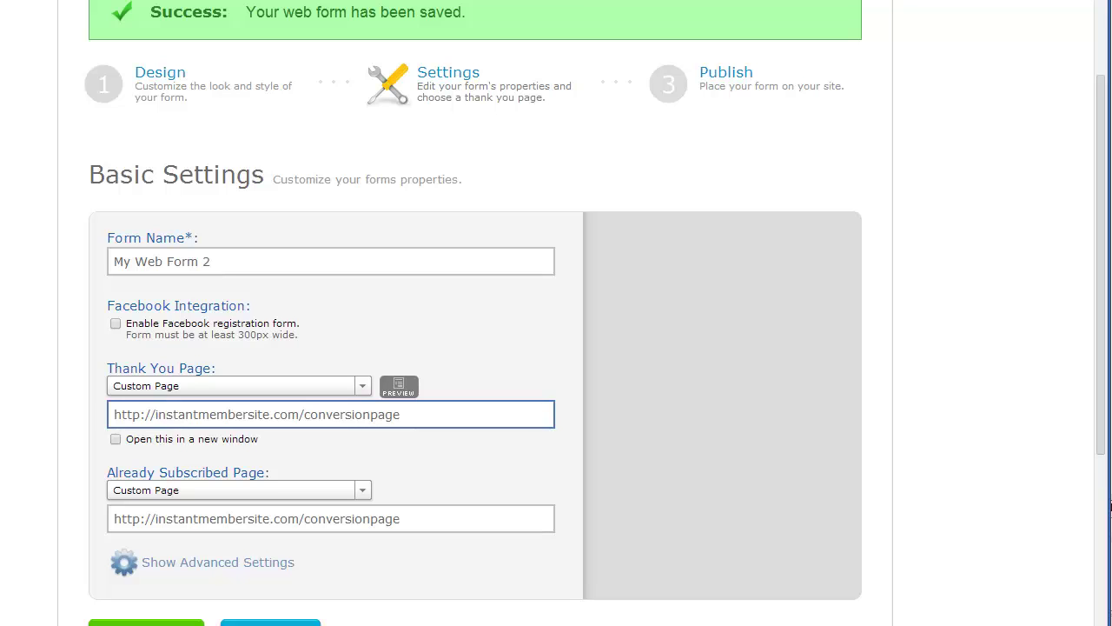
{"action": "scroll", "coordinate": [474, 348], "scroll_direction": "down", "scroll_amount": 3}
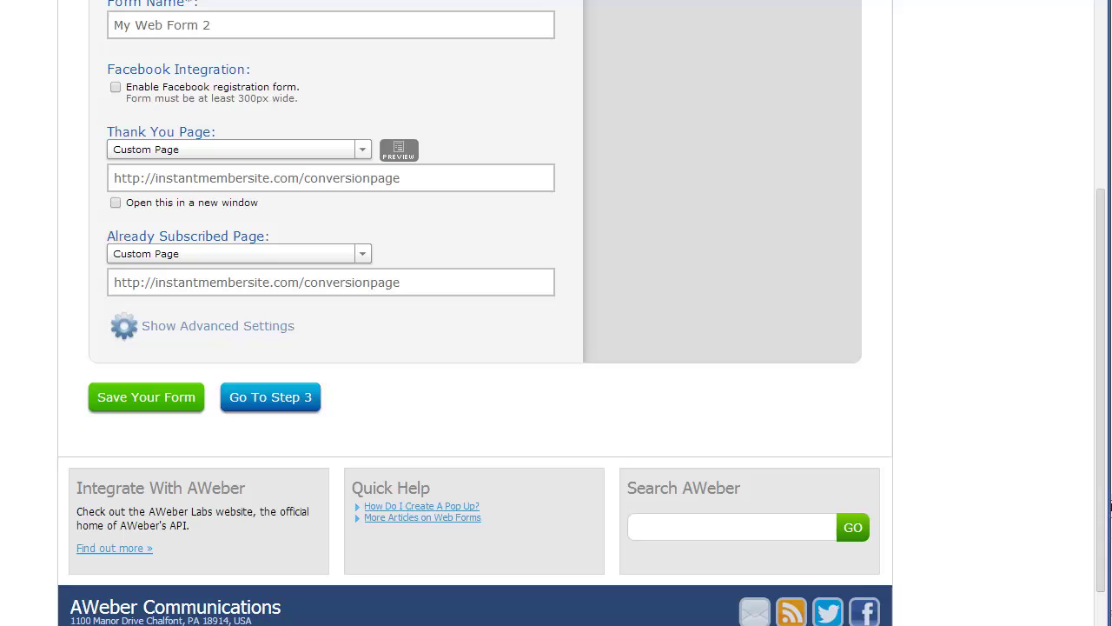
{"action": "left_click", "coordinate": [347, 282]}
{"action": "left_click", "coordinate": [330, 177]}
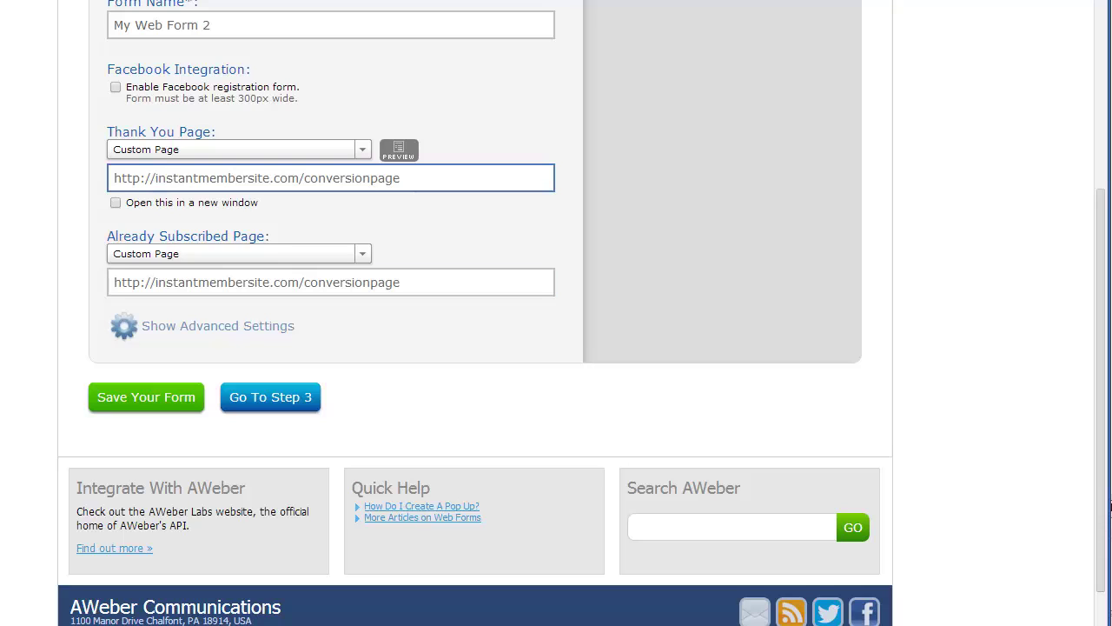
{"action": "left_click", "coordinate": [330, 281]}
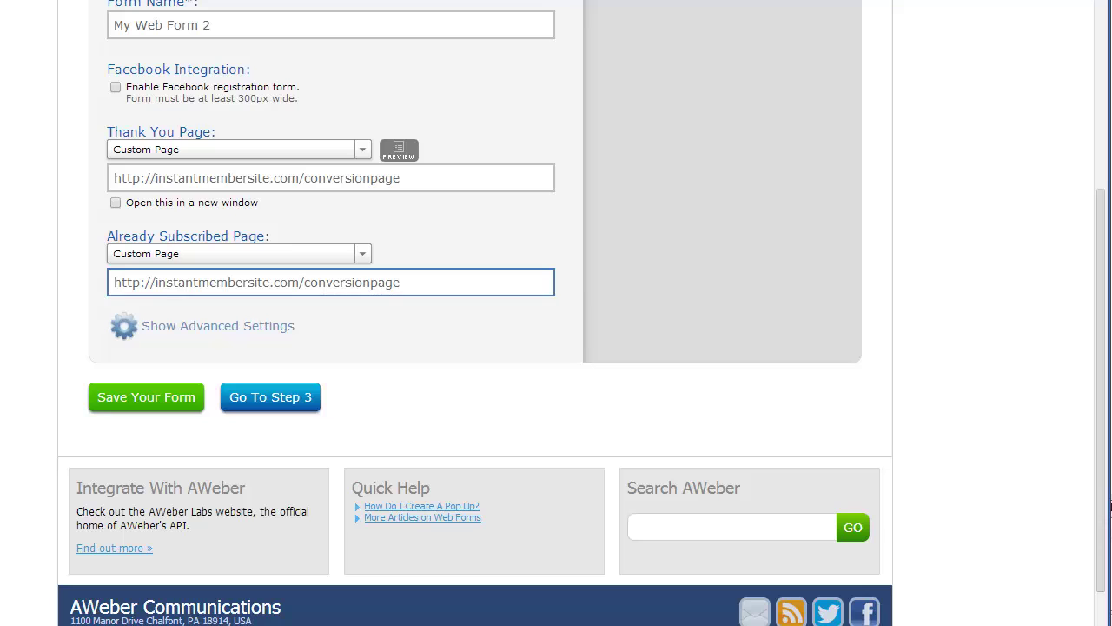
{"action": "key", "text": "Tab"}
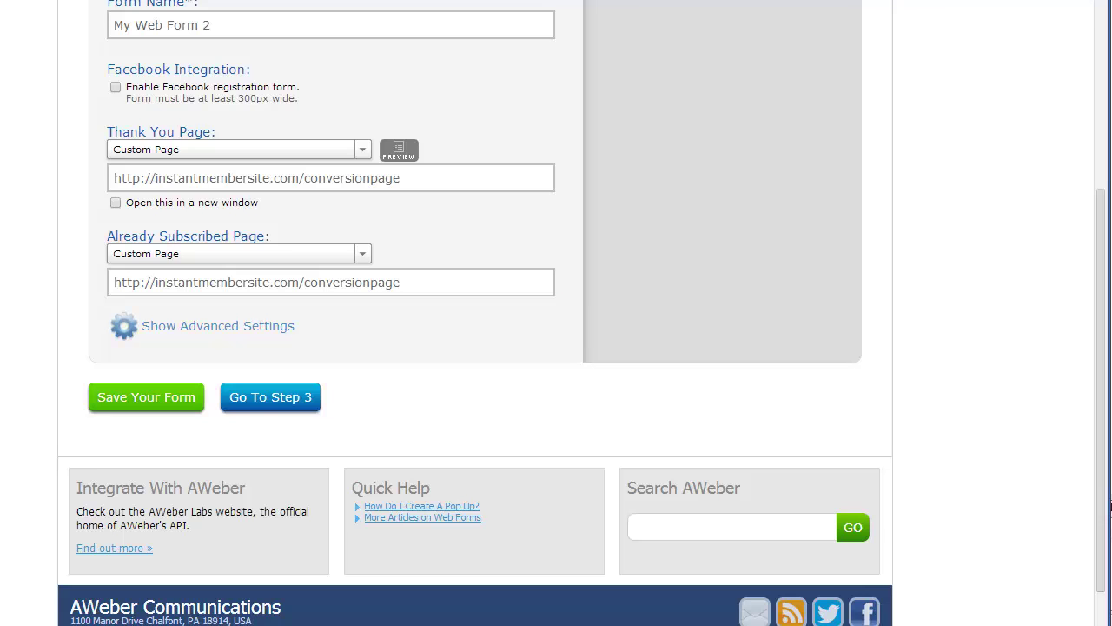
{"action": "key", "text": "Return"}
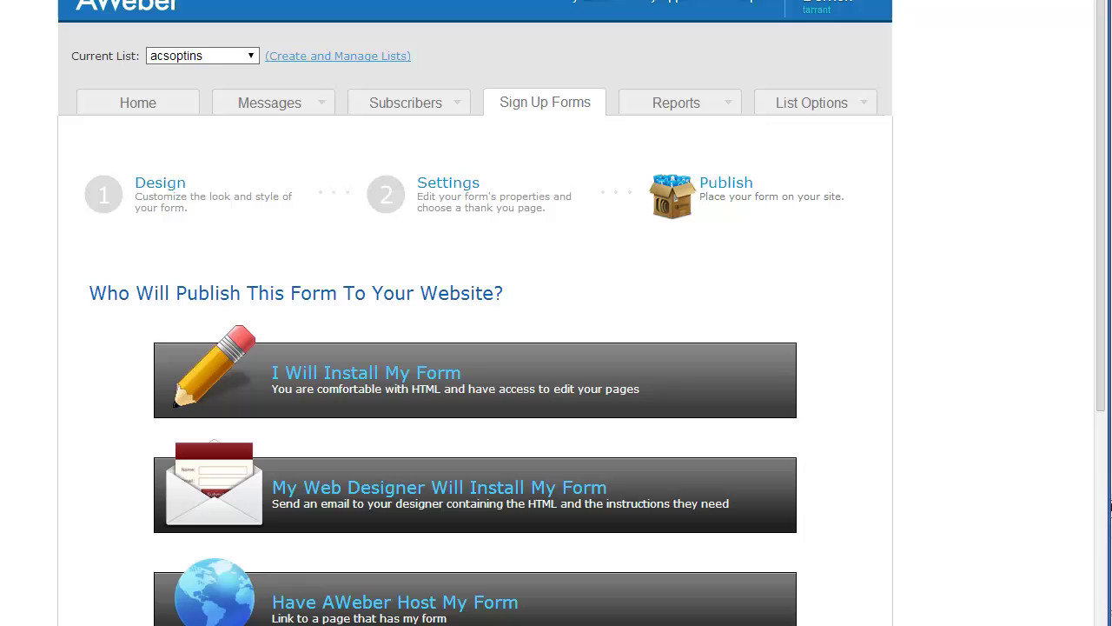
Choose to install the form yourself and show its raw HTML version.
{"action": "scroll", "coordinate": [556, 348], "scroll_direction": "down", "scroll_amount": 1}
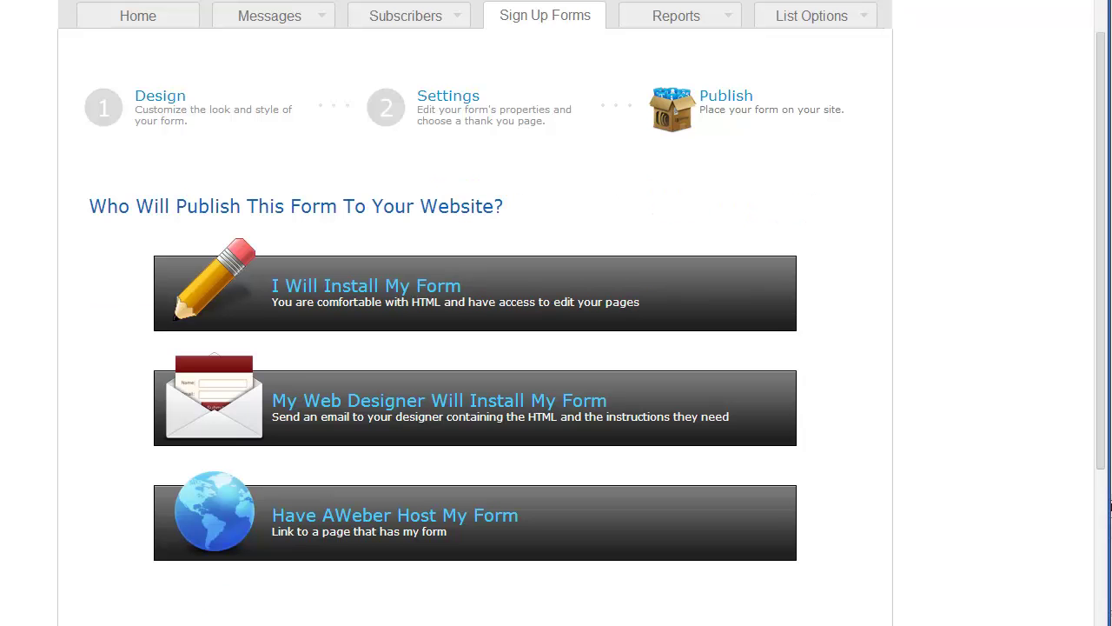
{"action": "left_click", "coordinate": [475, 293]}
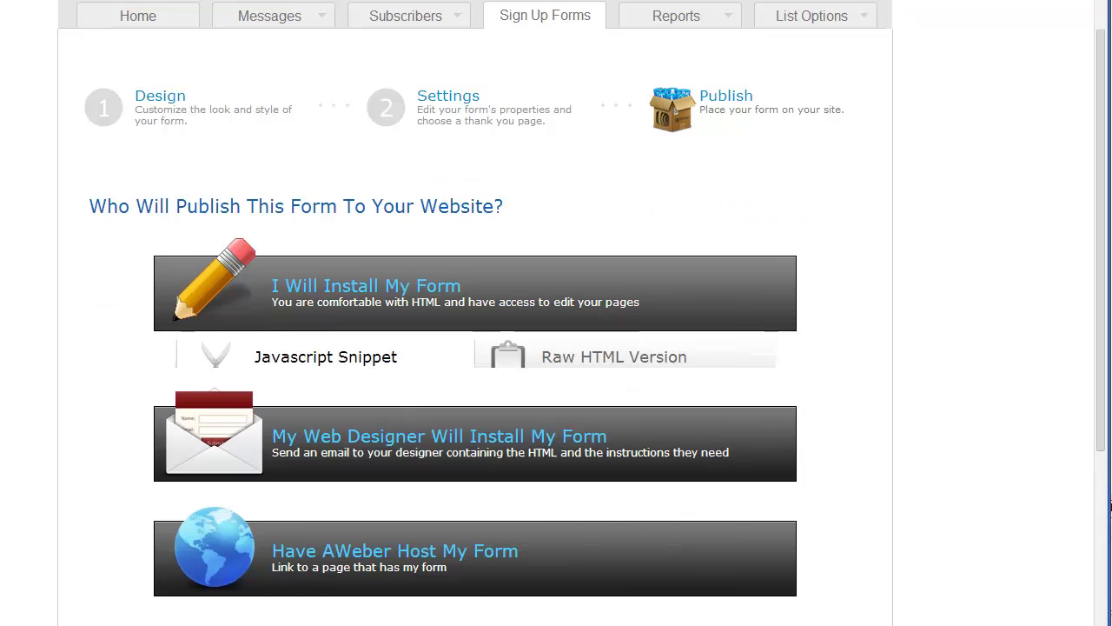
{"action": "scroll", "coordinate": [556, 348], "scroll_direction": "down", "scroll_amount": 1}
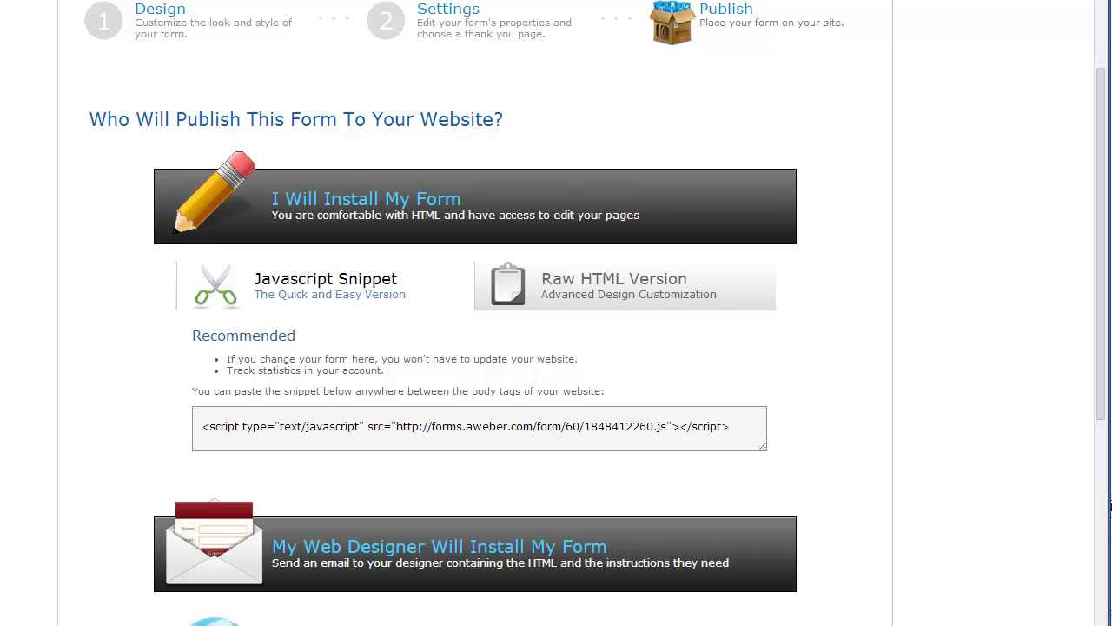
{"action": "left_click", "coordinate": [615, 285]}
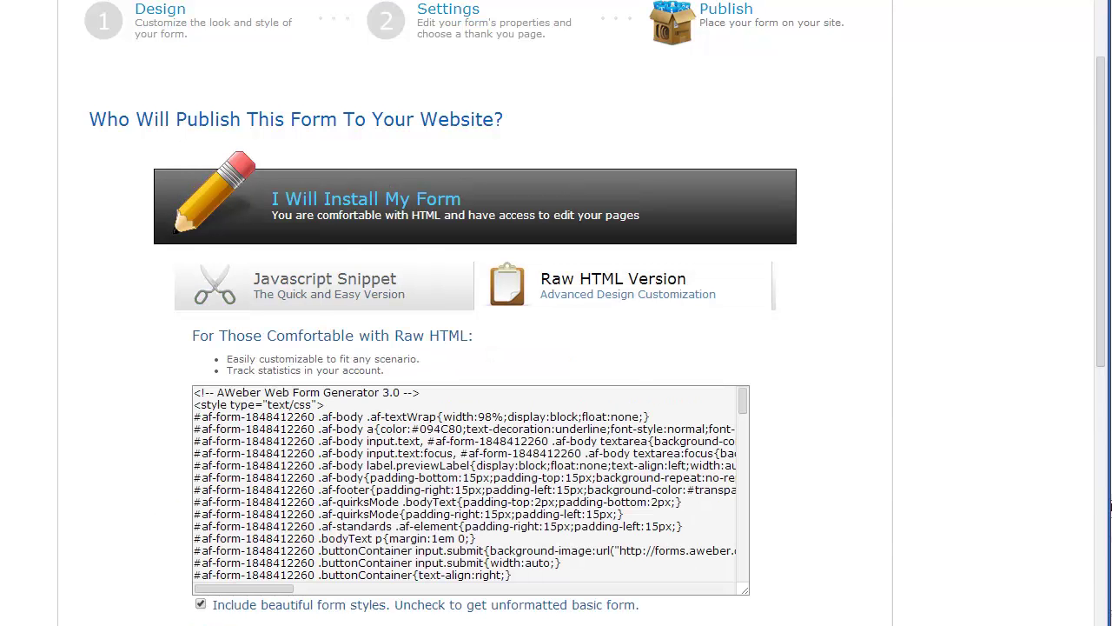
Exclude the form styles from the raw HTML so the code is for the unformatted basic form.
{"action": "scroll", "coordinate": [556, 348], "scroll_direction": "down", "scroll_amount": 2}
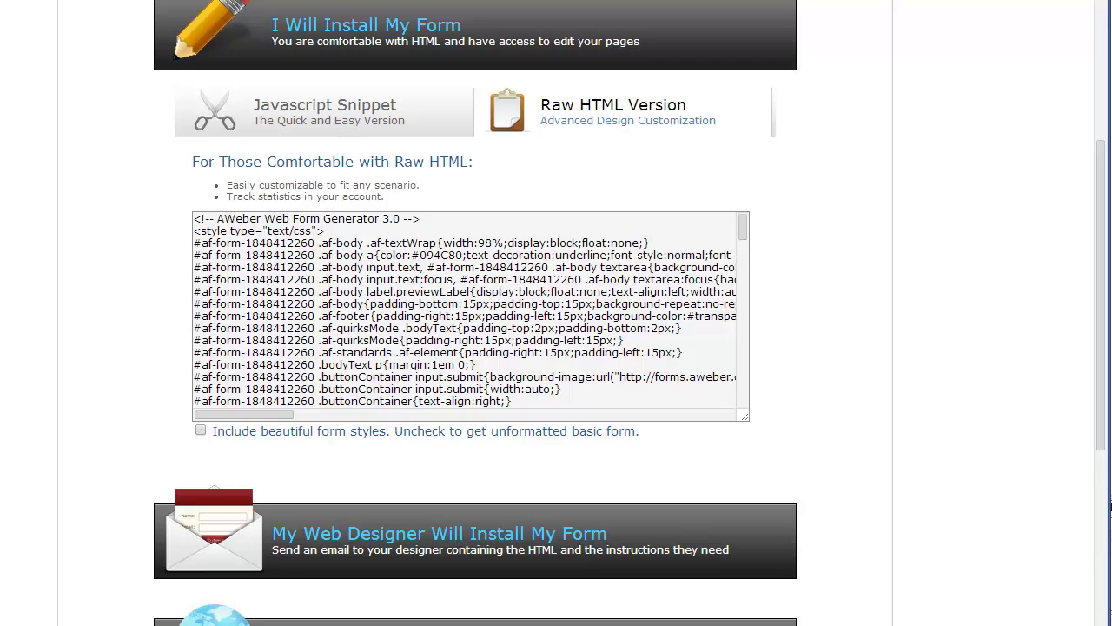
{"action": "left_click", "coordinate": [201, 430]}
{"action": "left_click", "coordinate": [201, 430]}
{"action": "left_click", "coordinate": [310, 353]}
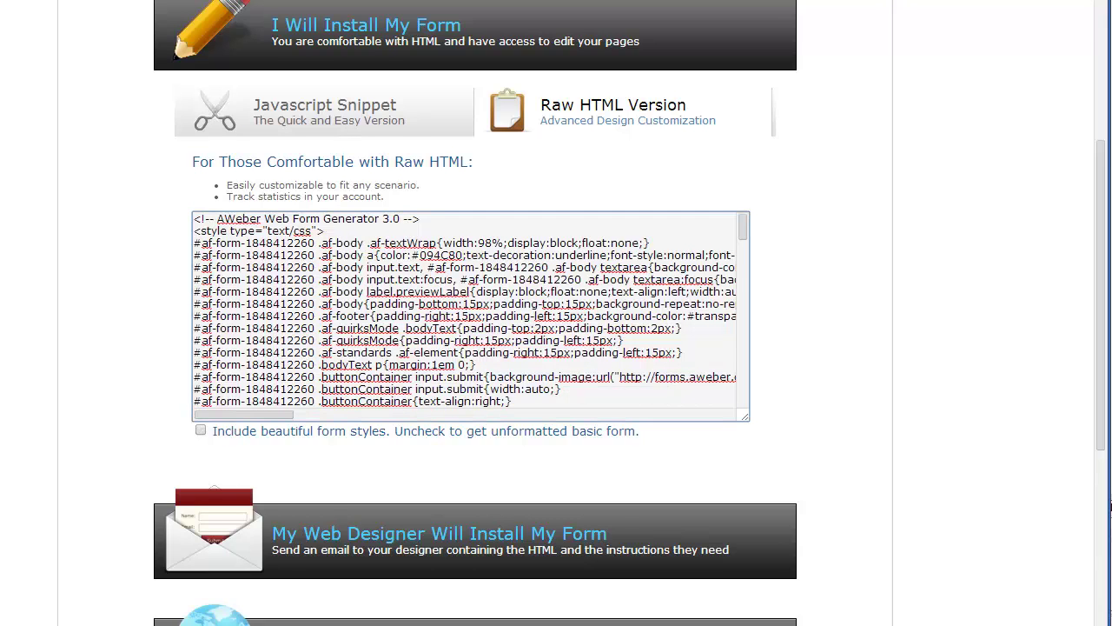
{"action": "double_click", "coordinate": [200, 430]}
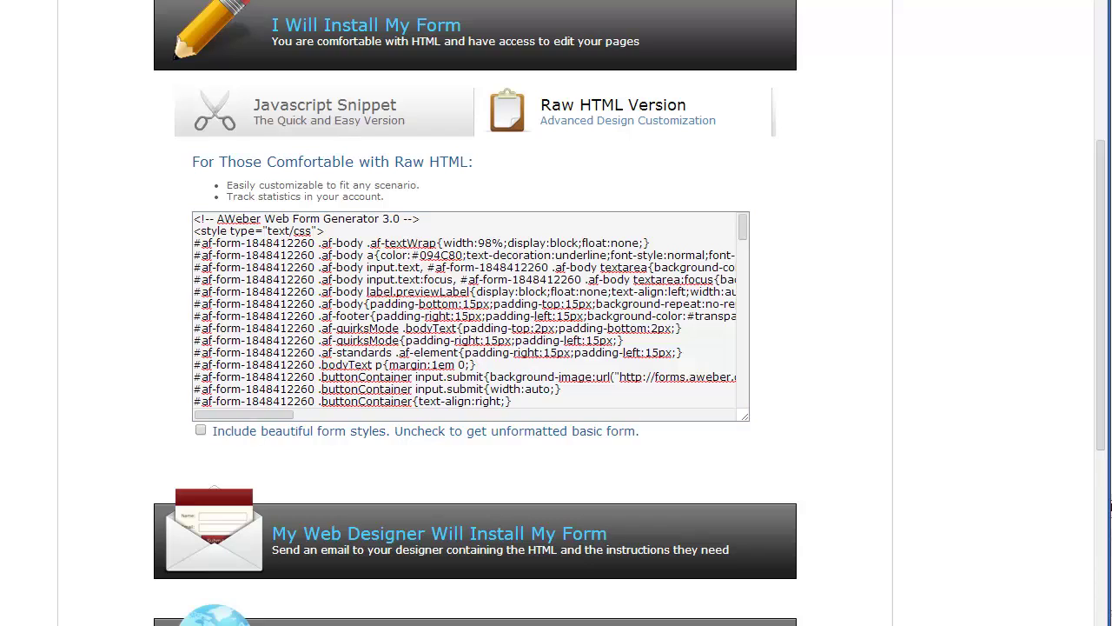
Copy the entire AWeber raw HTML code and paste it into the WordPress page's Autoresponder Form Code field.
{"action": "left_click", "coordinate": [241, 340]}
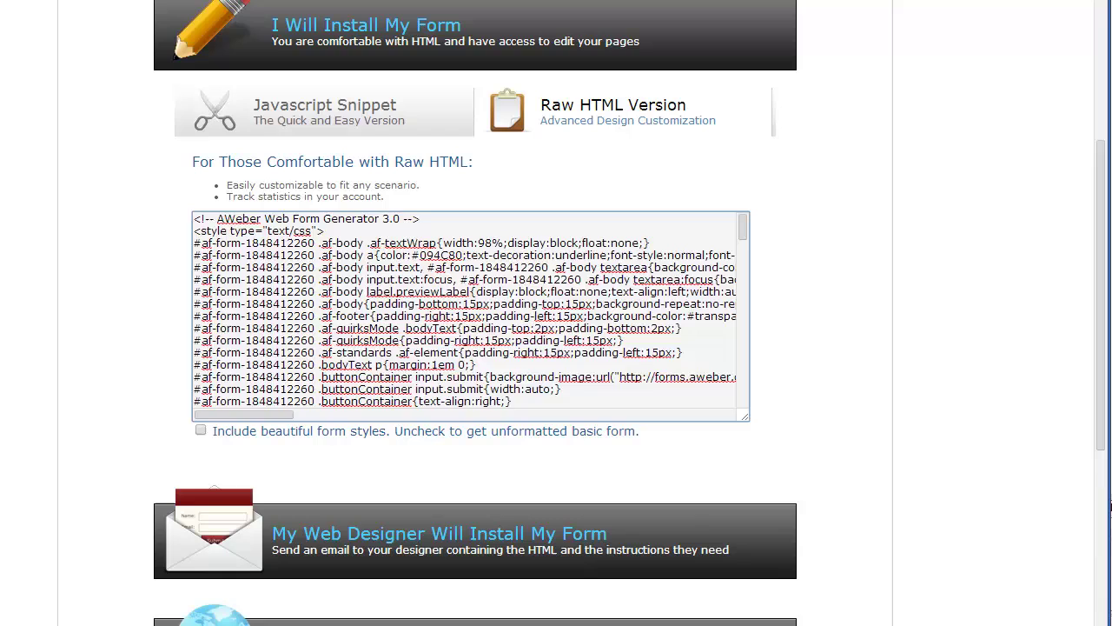
{"action": "key", "text": "ctrl+a"}
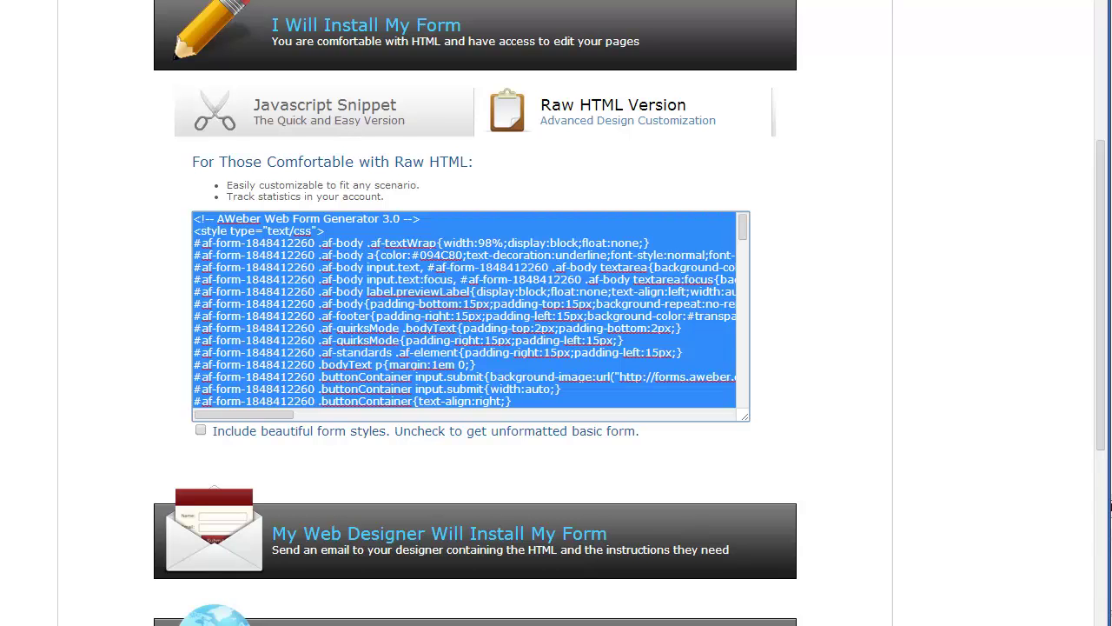
{"action": "key", "text": "ctrl+Tab"}
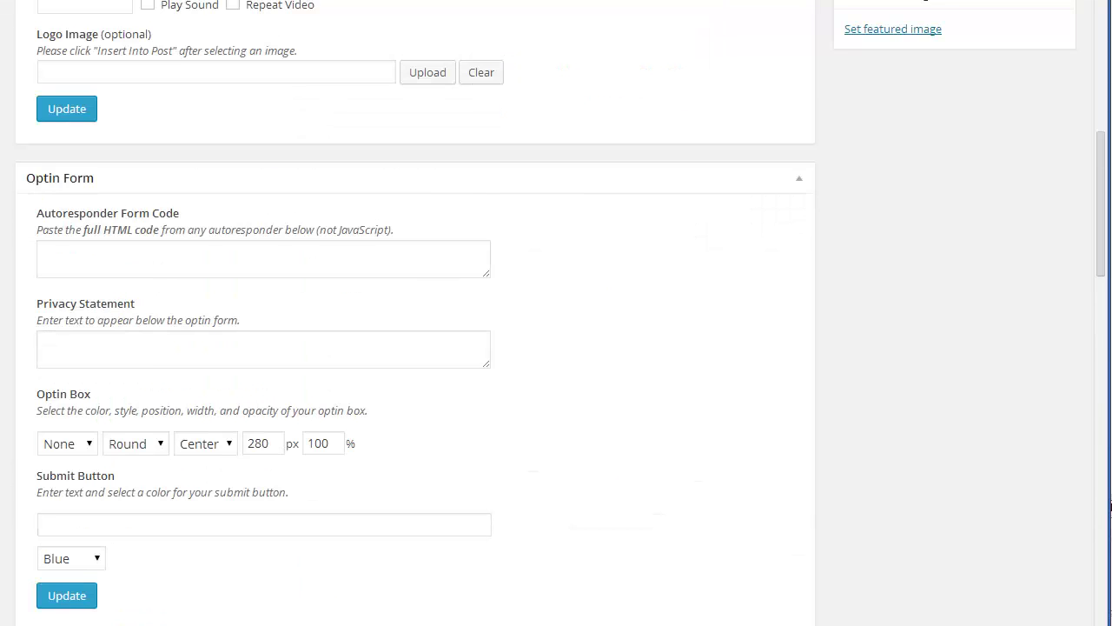
{"action": "left_click", "coordinate": [264, 259]}
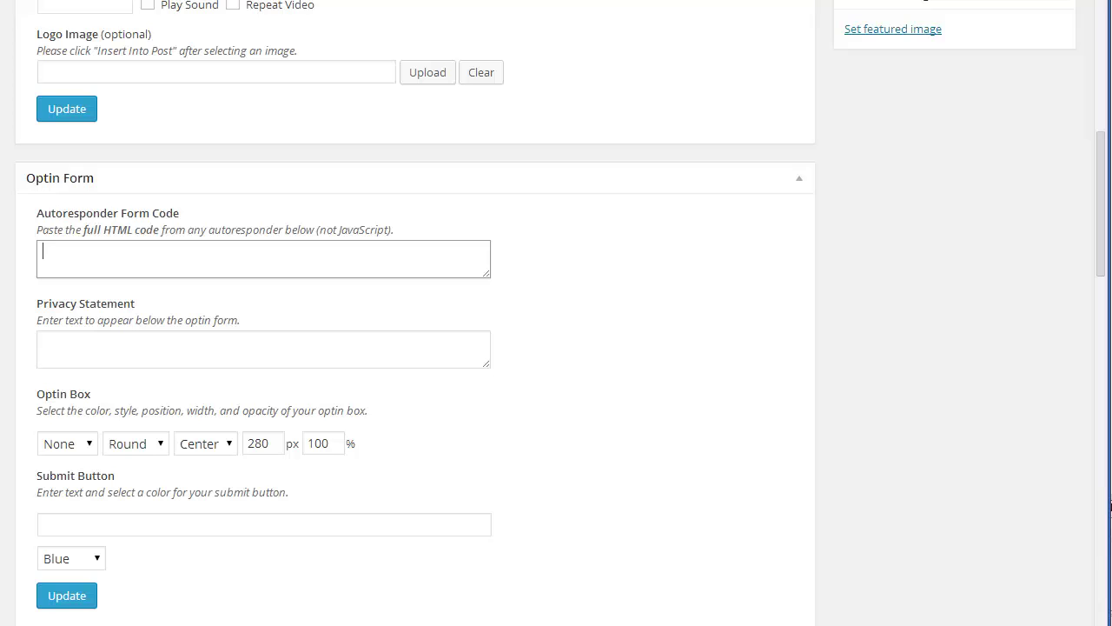
{"action": "key", "text": "ctrl+v"}
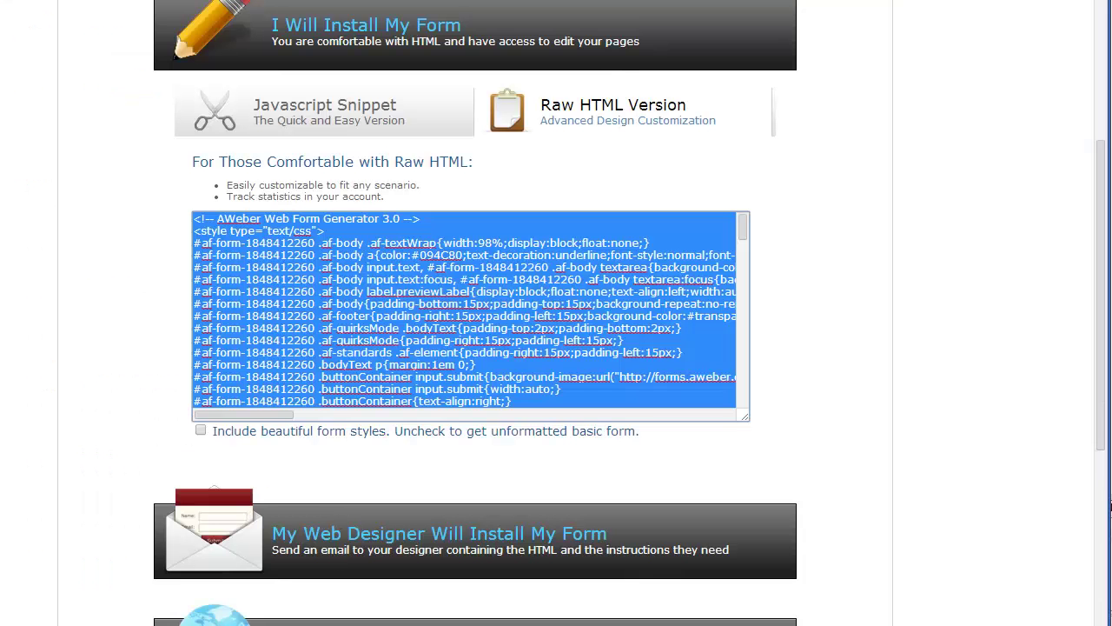
Compare AWeber's JavaScript snippet with the raw HTML version of the form code.
{"action": "scroll", "coordinate": [475, 543], "scroll_direction": "down", "scroll_amount": 2}
{"action": "scroll", "coordinate": [475, 543], "scroll_direction": "up", "scroll_amount": 1}
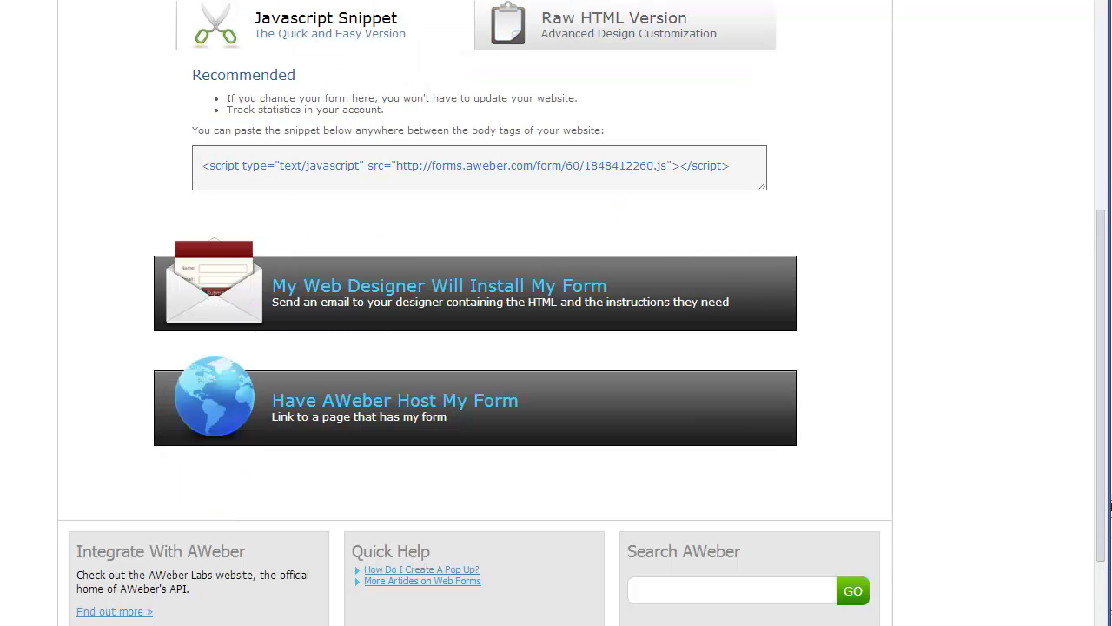
{"action": "left_click_drag", "start_coordinate": [259, 165], "coordinate": [730, 165]}
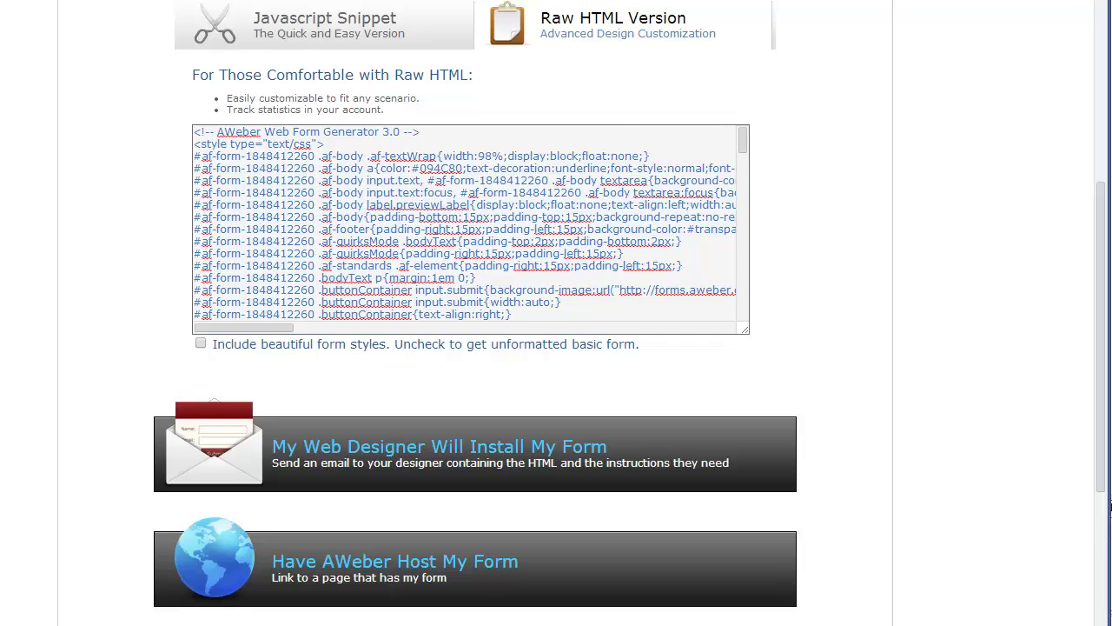
{"action": "scroll", "coordinate": [470, 223], "scroll_direction": "down", "scroll_amount": 15}
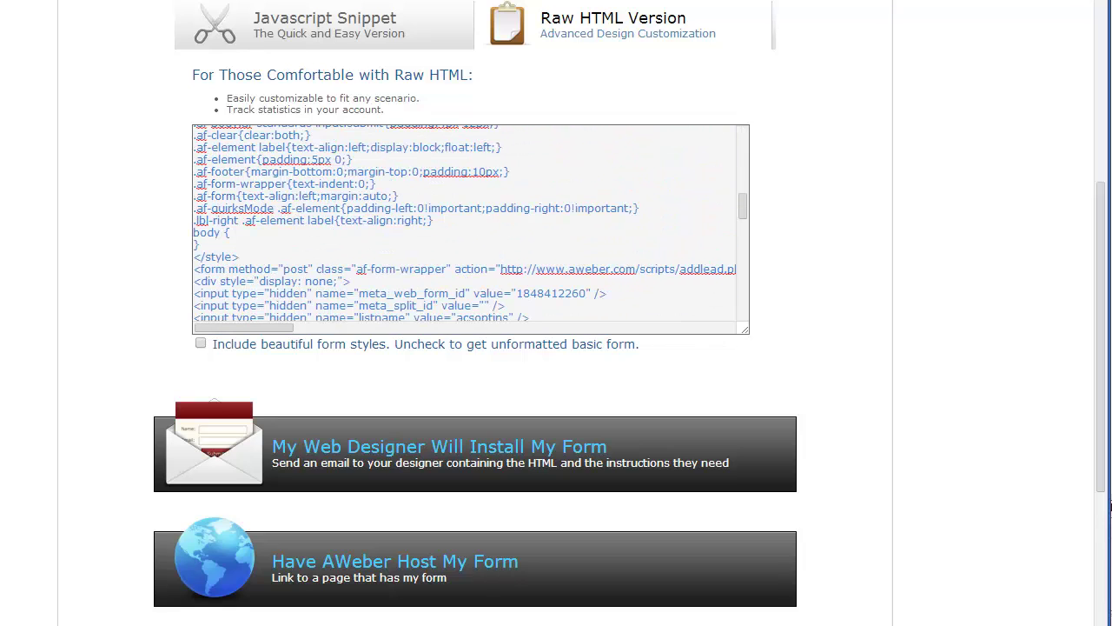
{"action": "scroll", "coordinate": [469, 223], "scroll_direction": "up", "scroll_amount": 5}
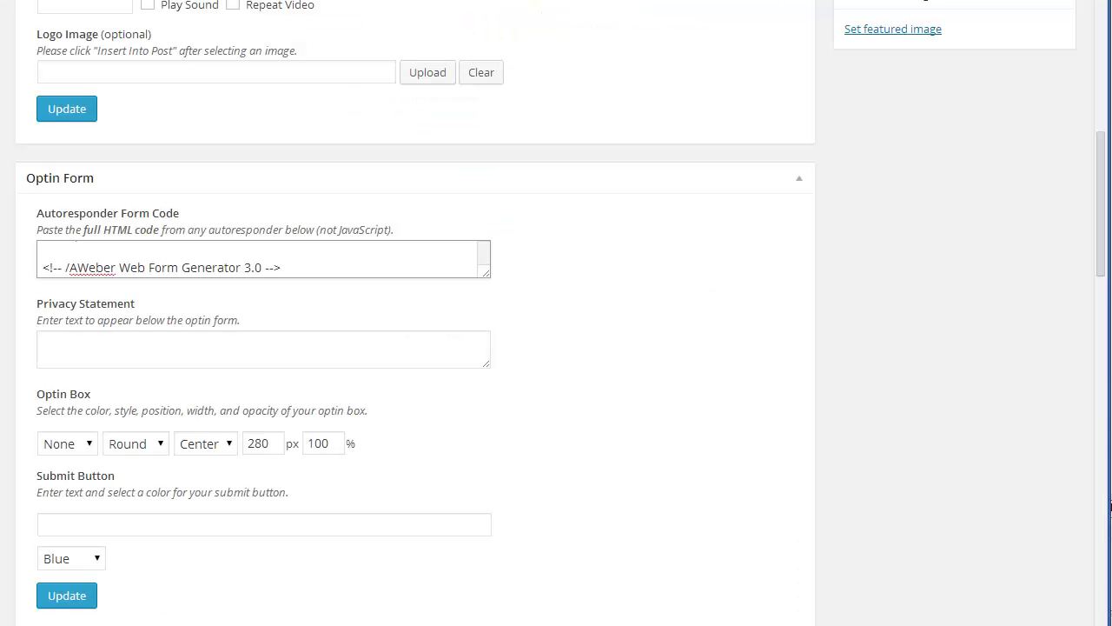
Enlarge the Autoresponder Form Code field and look through the hidden inputs in the pasted form code.
{"action": "left_click_drag", "start_coordinate": [486, 273], "coordinate": [487, 475]}
{"action": "scroll", "coordinate": [260, 360], "scroll_direction": "up", "scroll_amount": 10}
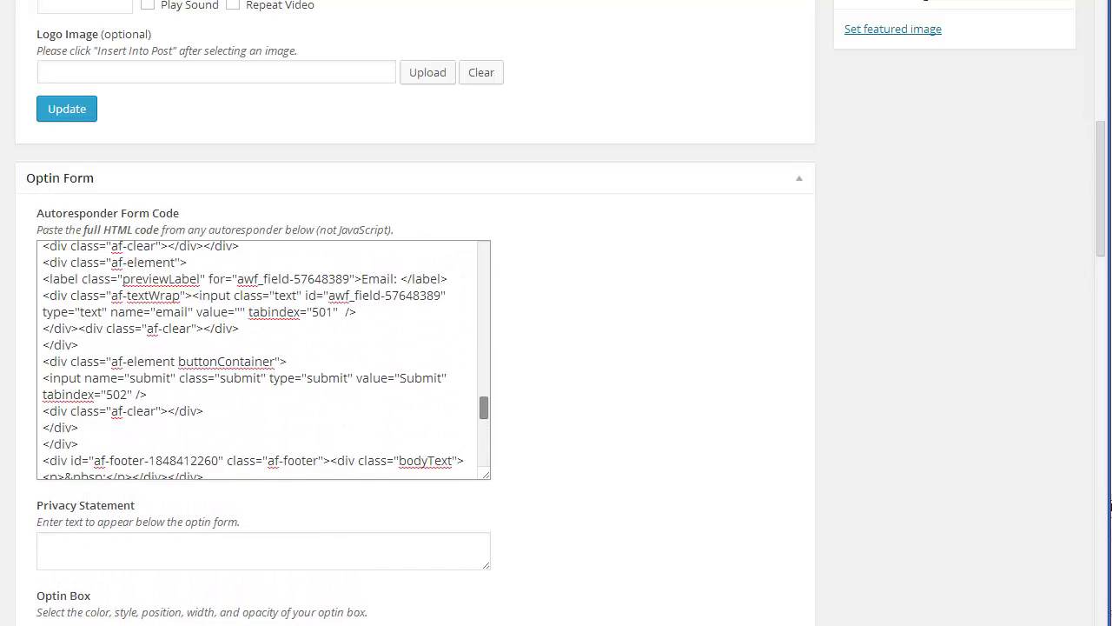
{"action": "scroll", "coordinate": [263, 359], "scroll_direction": "up", "scroll_amount": 3}
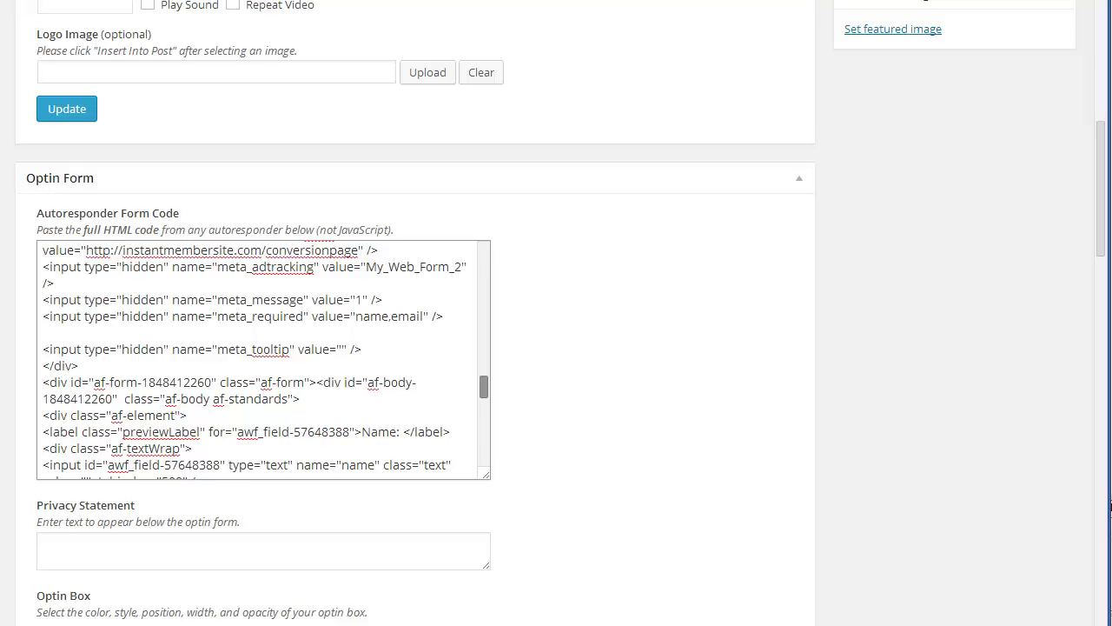
{"action": "scroll", "coordinate": [260, 360], "scroll_direction": "down", "scroll_amount": 1}
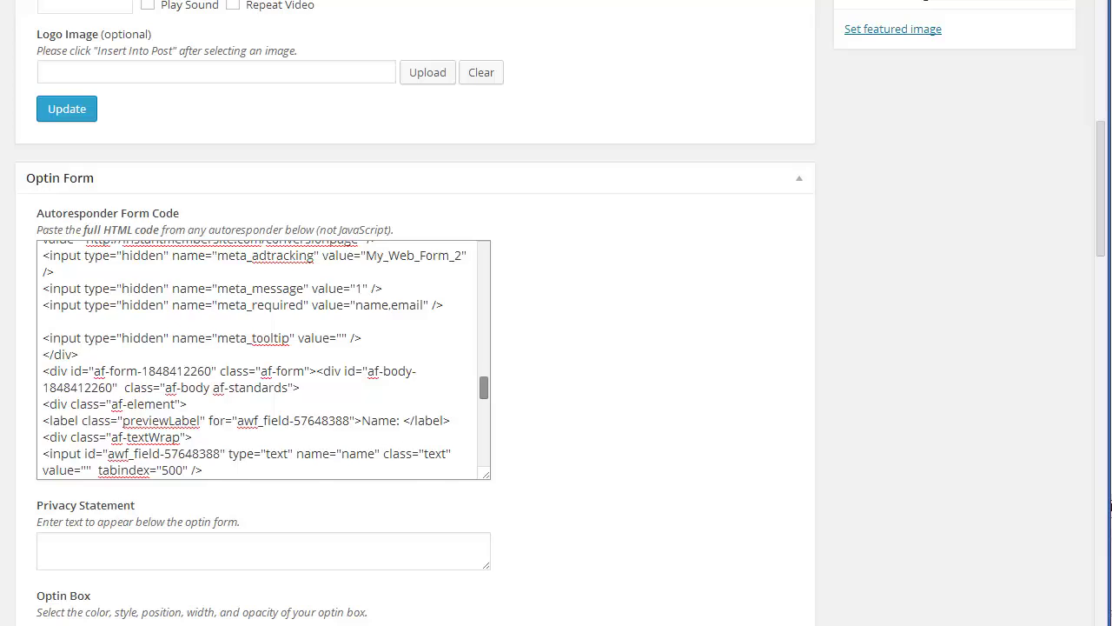
{"action": "scroll", "coordinate": [260, 360], "scroll_direction": "up", "scroll_amount": 3}
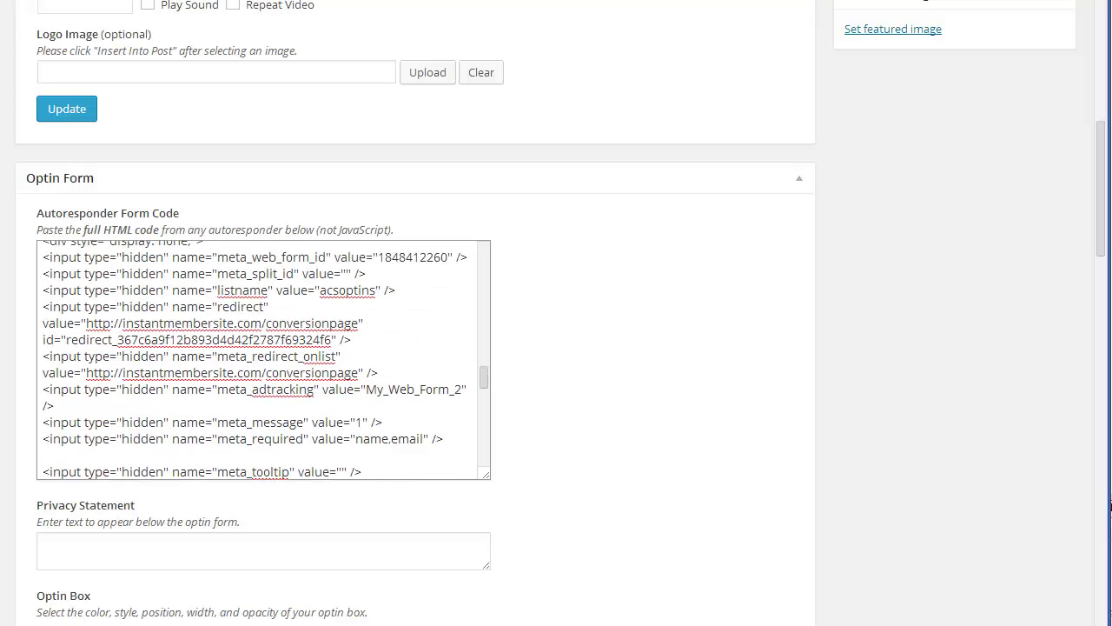
{"action": "left_click_drag", "start_coordinate": [486, 474], "coordinate": [768, 503]}
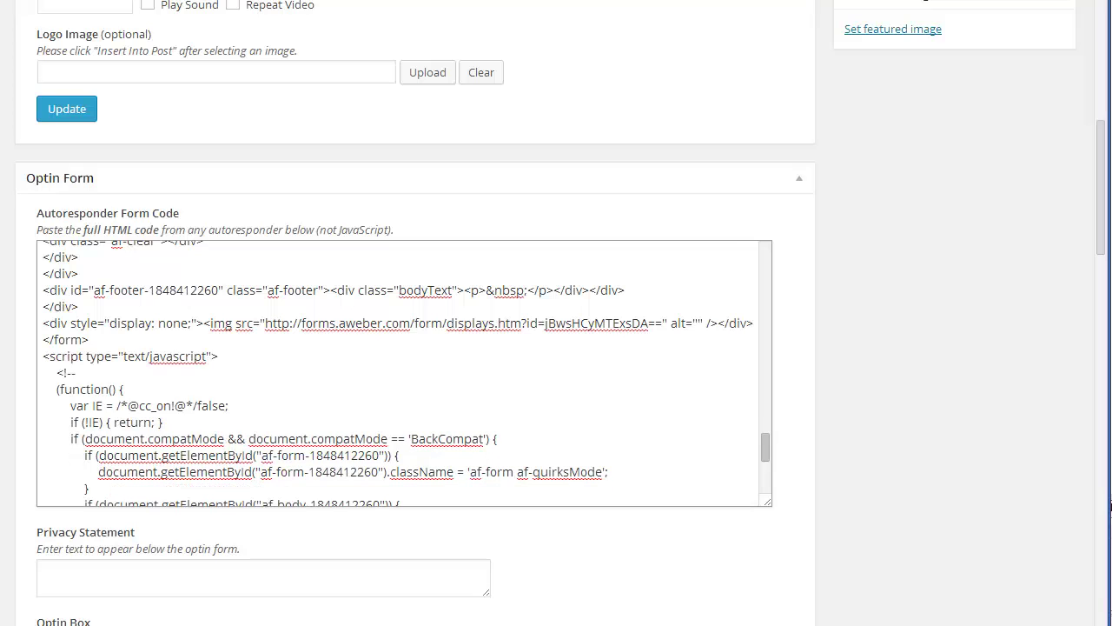
{"action": "scroll", "coordinate": [765, 447], "scroll_direction": "up", "scroll_amount": 5}
{"action": "scroll", "coordinate": [406, 374], "scroll_direction": "up", "scroll_amount": 5}
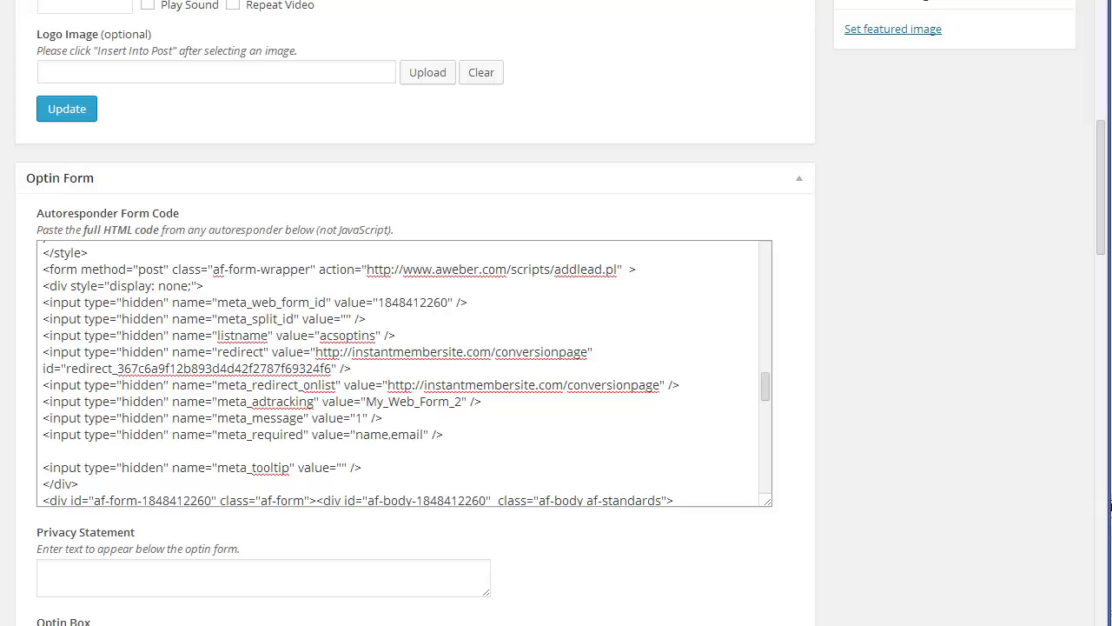
Examine the redirect URL in the pasted form code and the quotation marks around it.
{"action": "left_click_drag", "start_coordinate": [582, 351], "coordinate": [322, 351]}
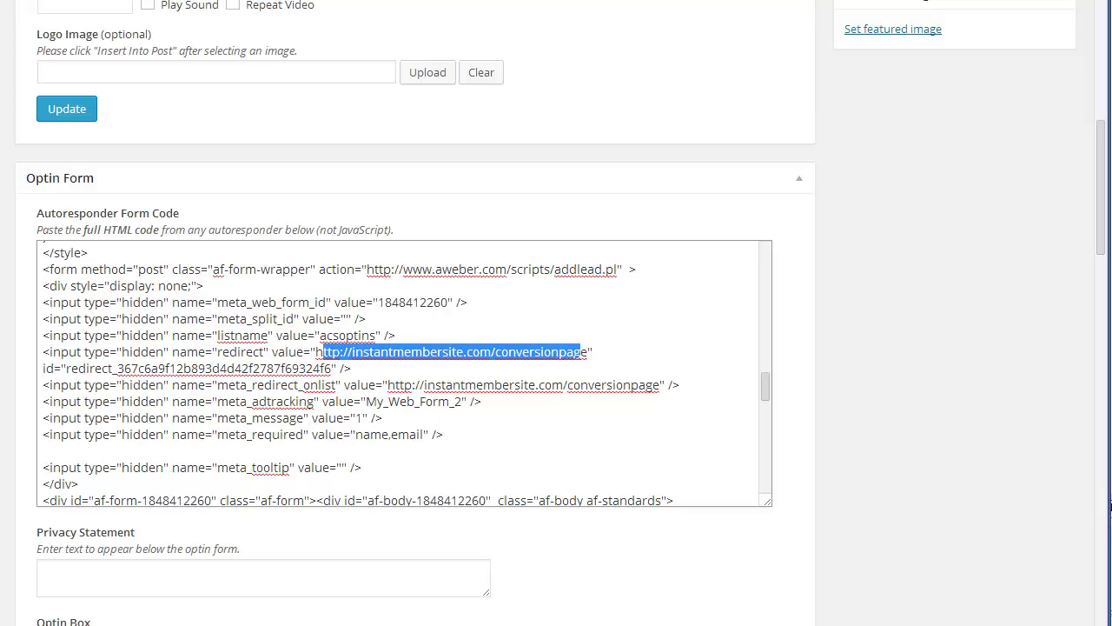
{"action": "left_click", "coordinate": [315, 351]}
{"action": "key", "text": "shift+Left"}
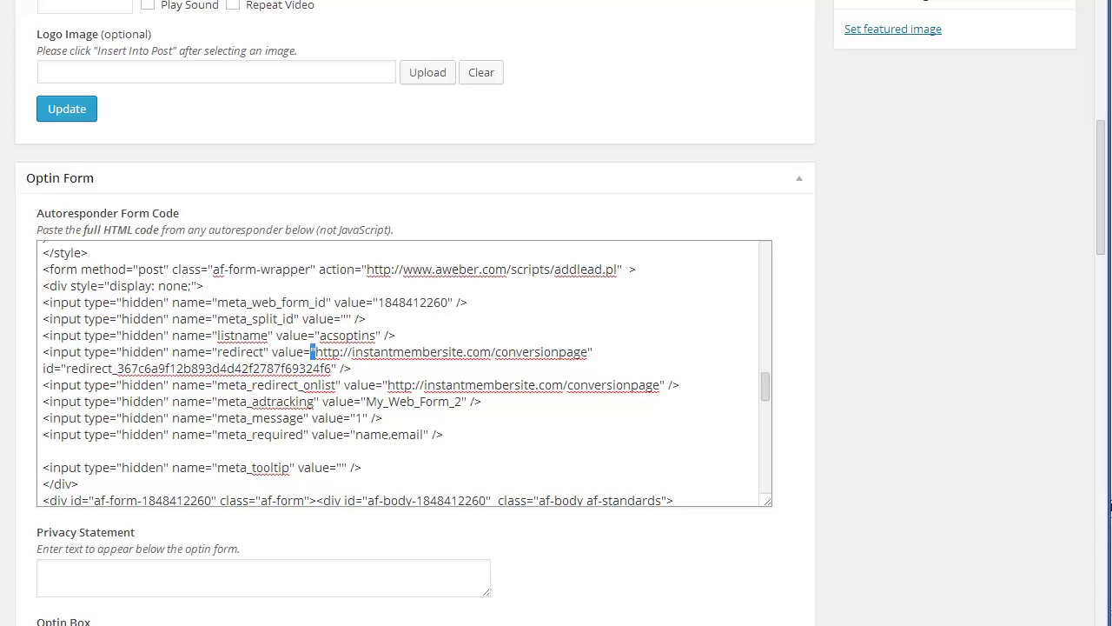
{"action": "left_click_drag", "start_coordinate": [587, 351], "coordinate": [593, 351]}
{"action": "left_click", "coordinate": [431, 351]}
Examine the meta_message and meta_required inputs in the form code and shrink the code field back down.
{"action": "left_click_drag", "start_coordinate": [235, 418], "coordinate": [239, 418]}
{"action": "double_click", "coordinate": [236, 417]}
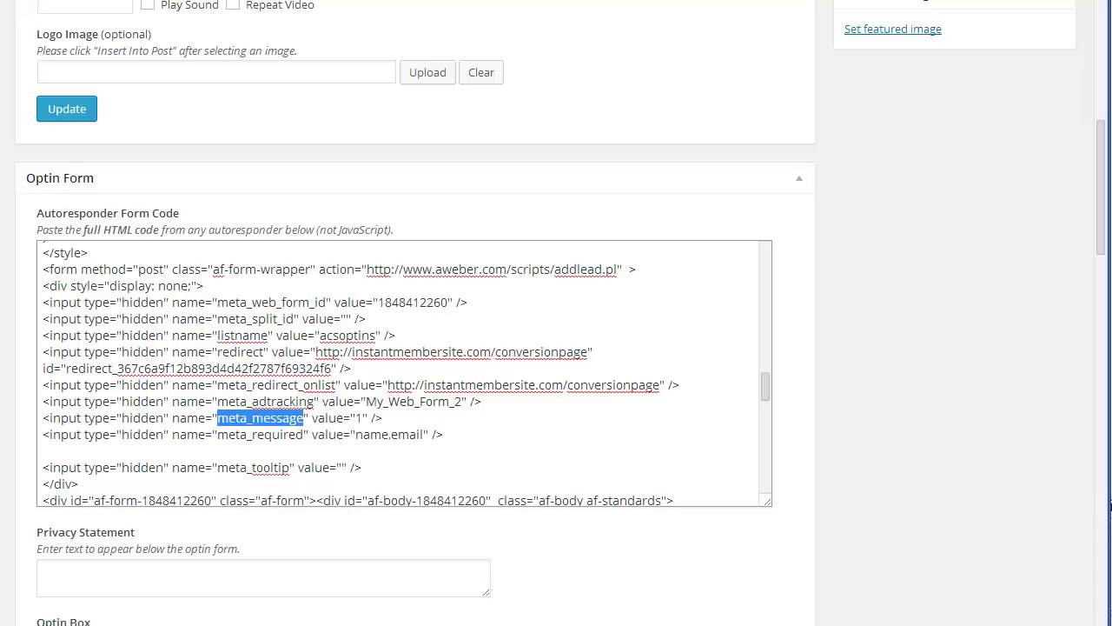
{"action": "left_click", "coordinate": [351, 418]}
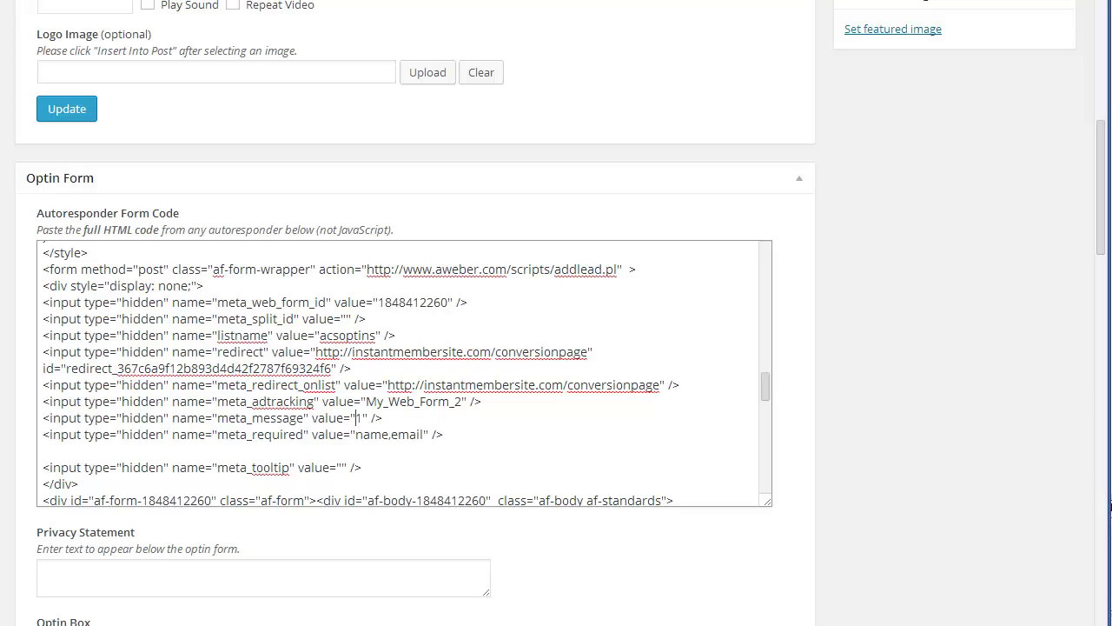
{"action": "left_click_drag", "start_coordinate": [355, 418], "coordinate": [361, 418]}
{"action": "left_click", "coordinate": [355, 418]}
{"action": "double_click", "coordinate": [261, 434]}
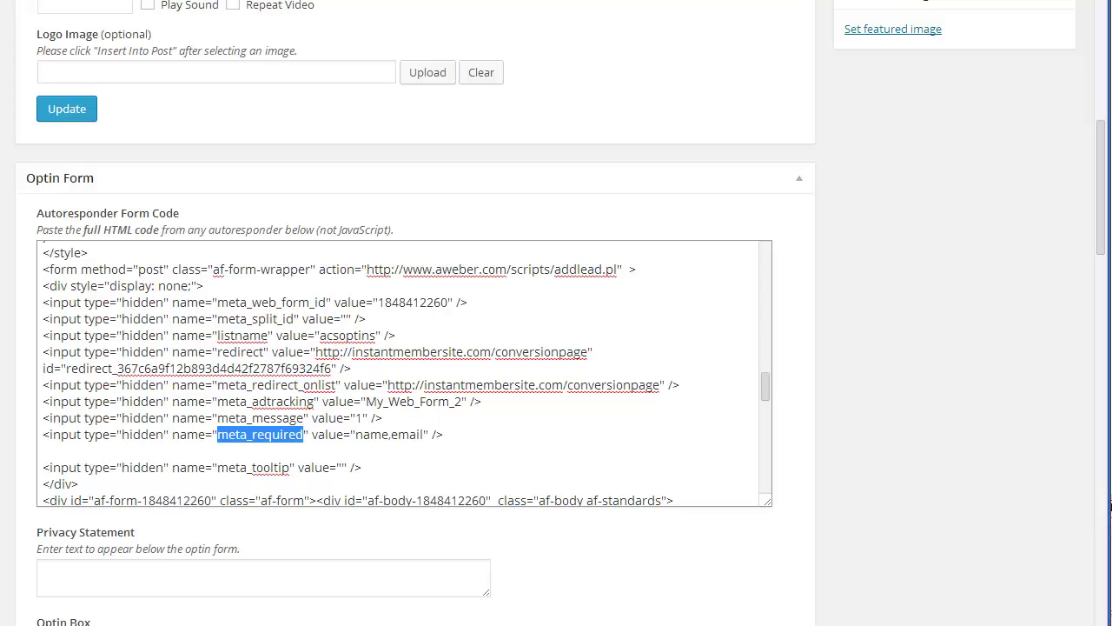
{"action": "left_click_drag", "start_coordinate": [767, 501], "coordinate": [766, 276]}
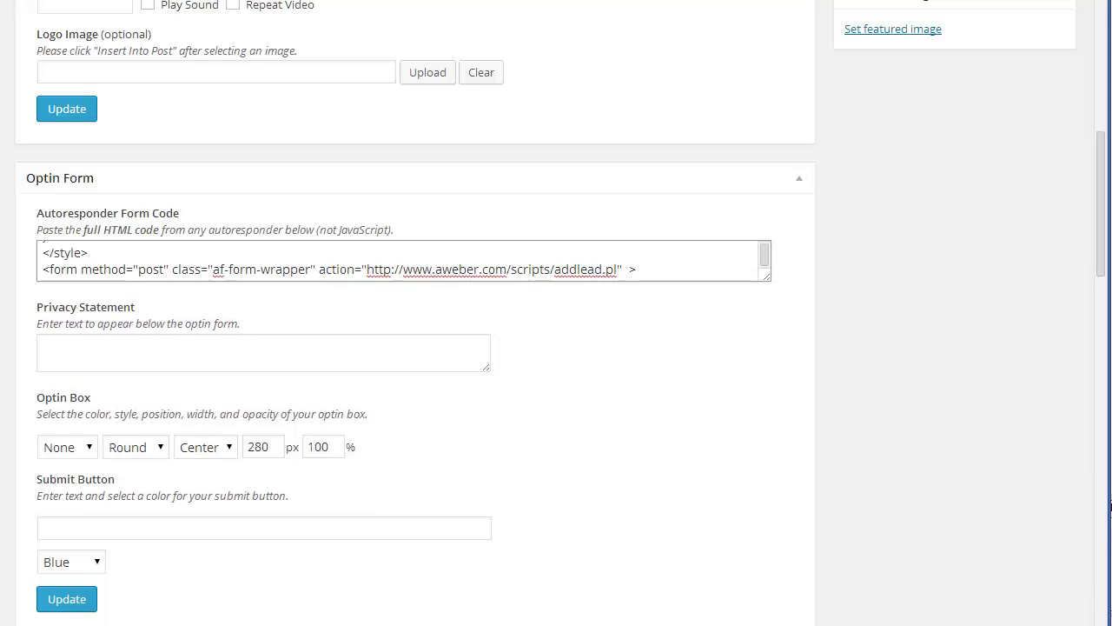
Copy "Your information will not be shared with anyone." from the text notes into the Privacy Statement field.
{"action": "left_click", "coordinate": [260, 352]}
{"action": "key", "text": "alt+Tab"}
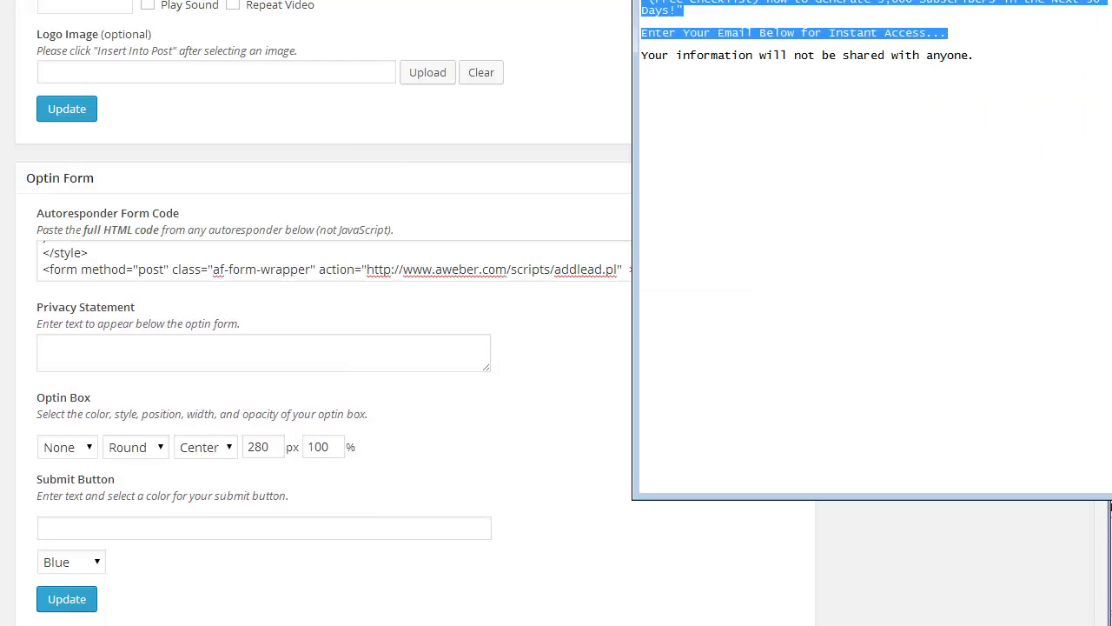
{"action": "left_click_drag", "start_coordinate": [979, 56], "coordinate": [642, 47]}
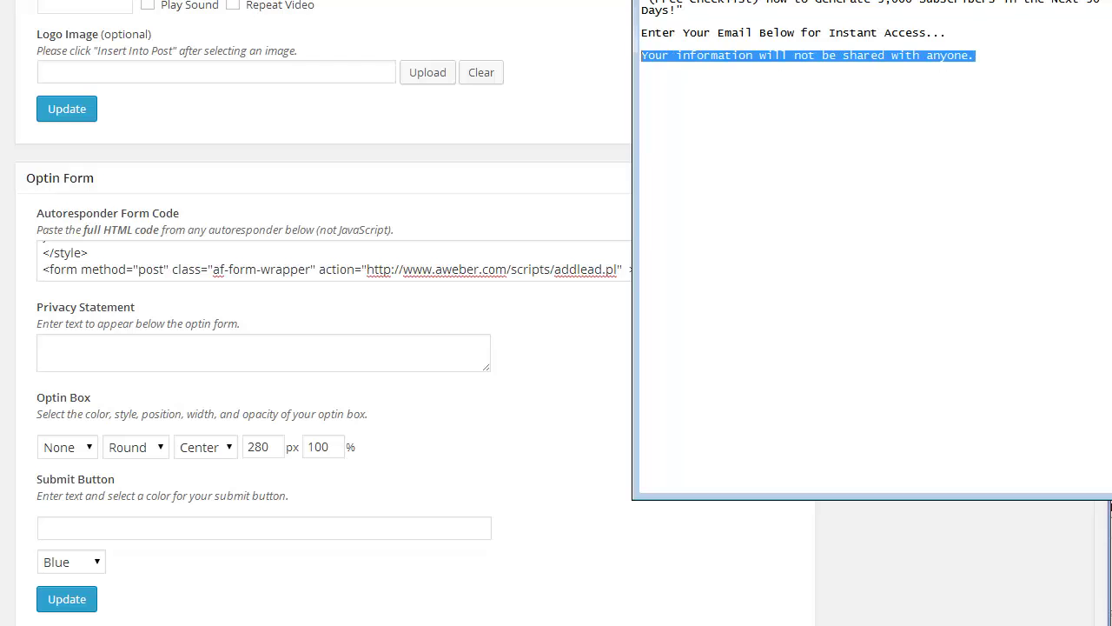
{"action": "key", "text": "ctrl+c"}
{"action": "key", "text": "alt+Tab"}
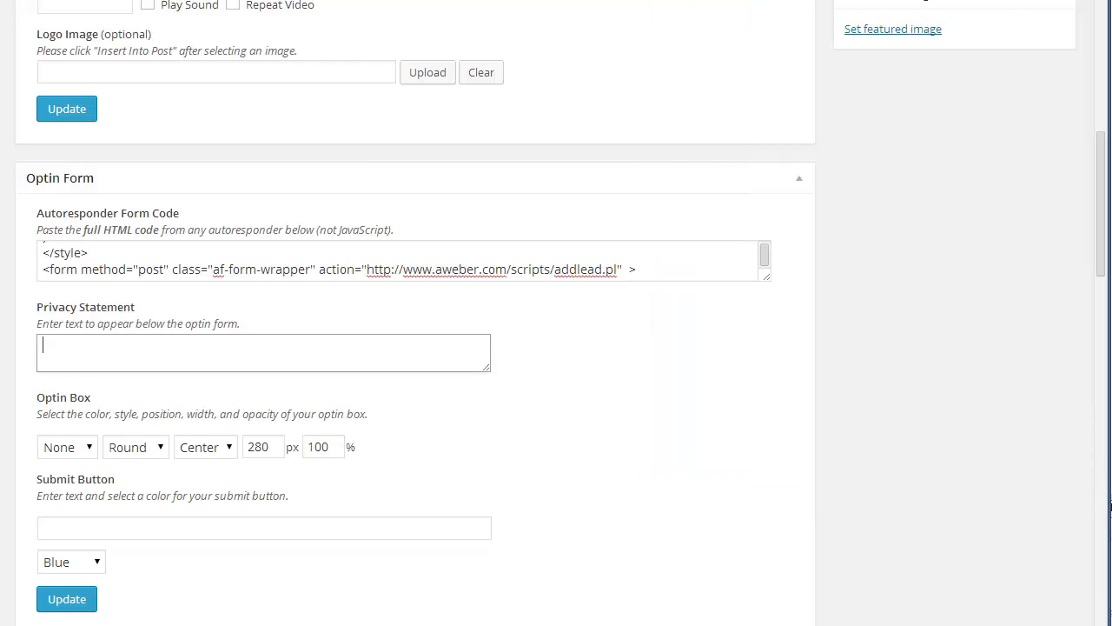
{"action": "key", "text": "ctrl+v"}
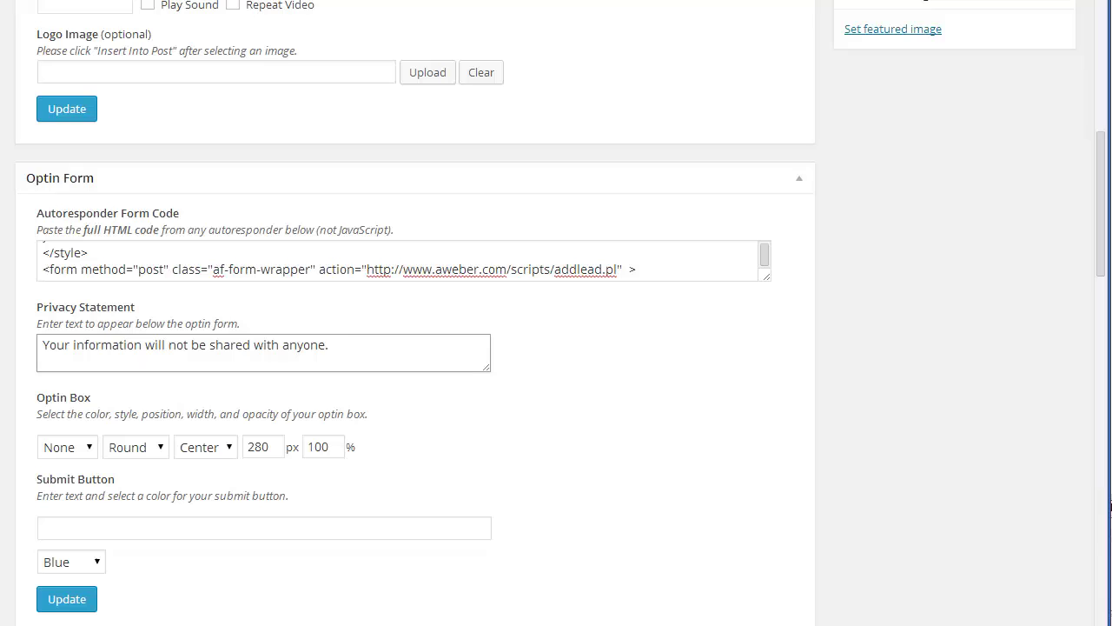
Set the optin box color to Black, keeping the Round style and Center position.
{"action": "key", "text": "Tab"}
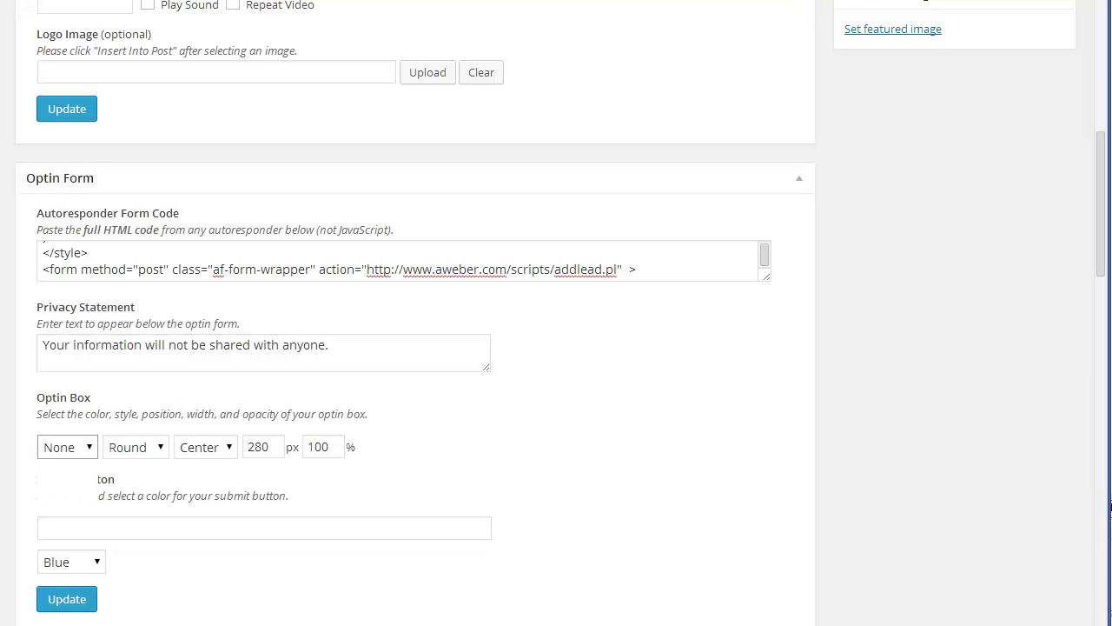
{"action": "key", "text": "alt+Down"}
{"action": "key", "text": "Escape"}
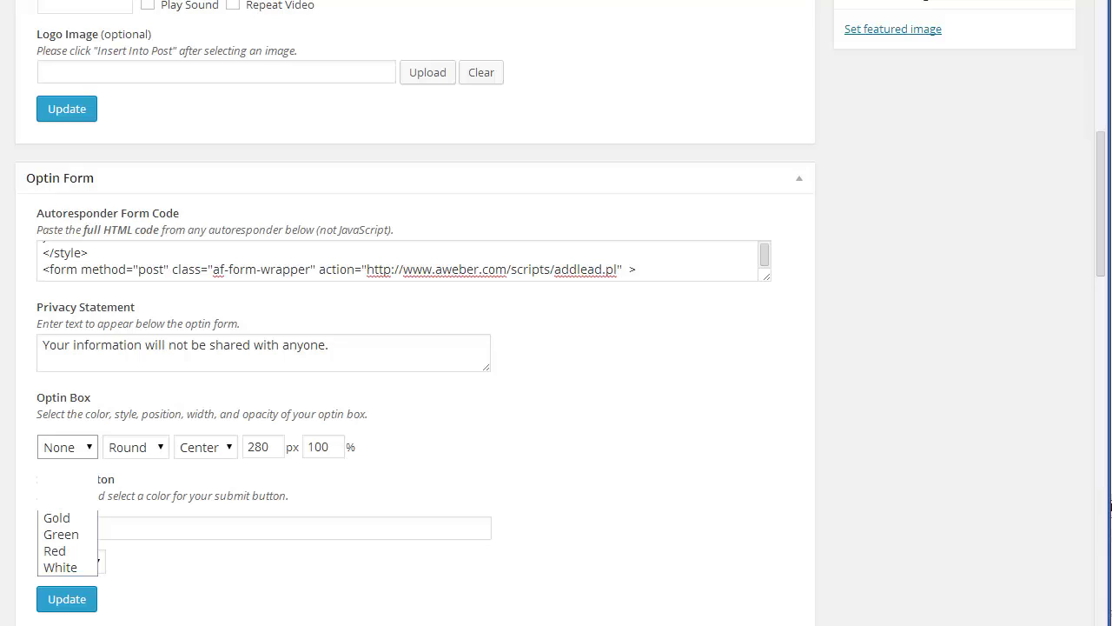
{"action": "left_click", "coordinate": [59, 501]}
{"action": "key", "text": "Tab"}
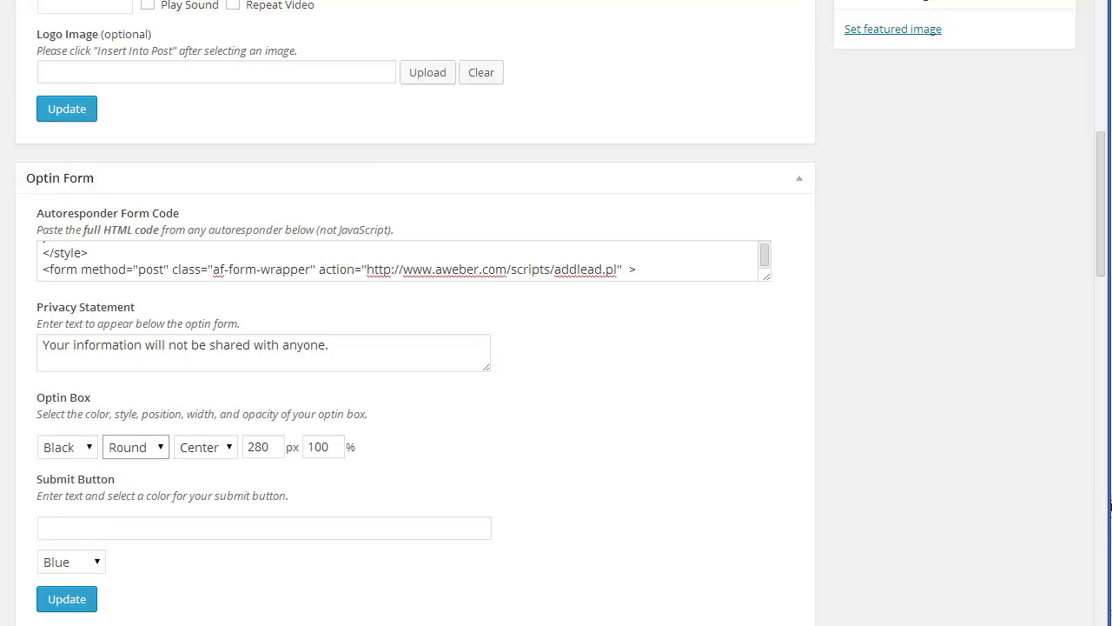
{"action": "key", "text": "Tab"}
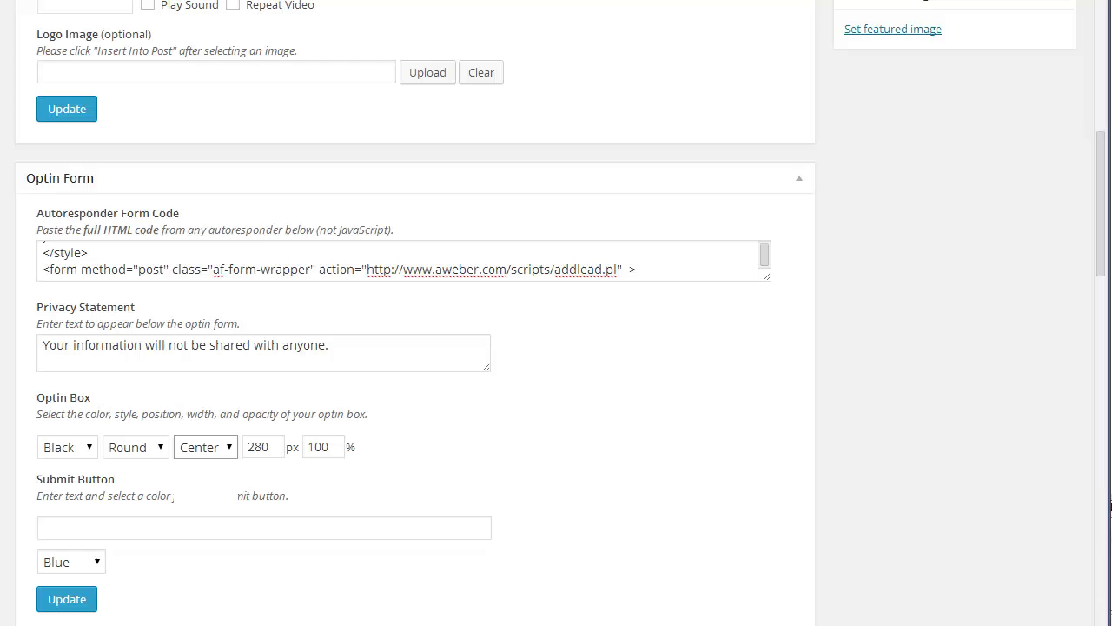
{"action": "key", "text": "alt+Down"}
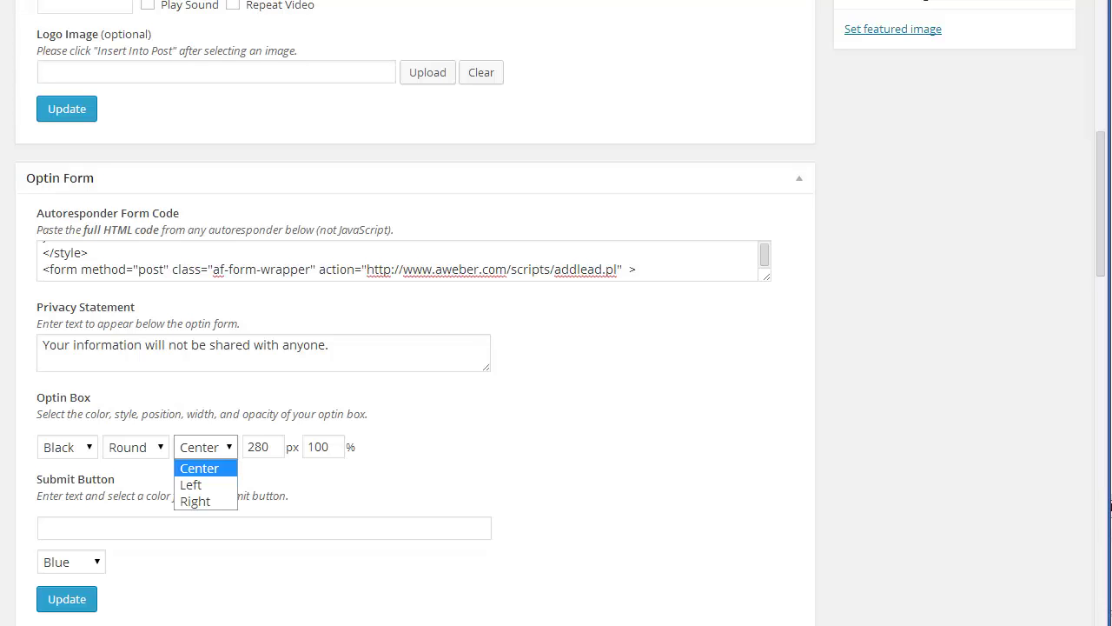
{"action": "key", "text": "Return"}
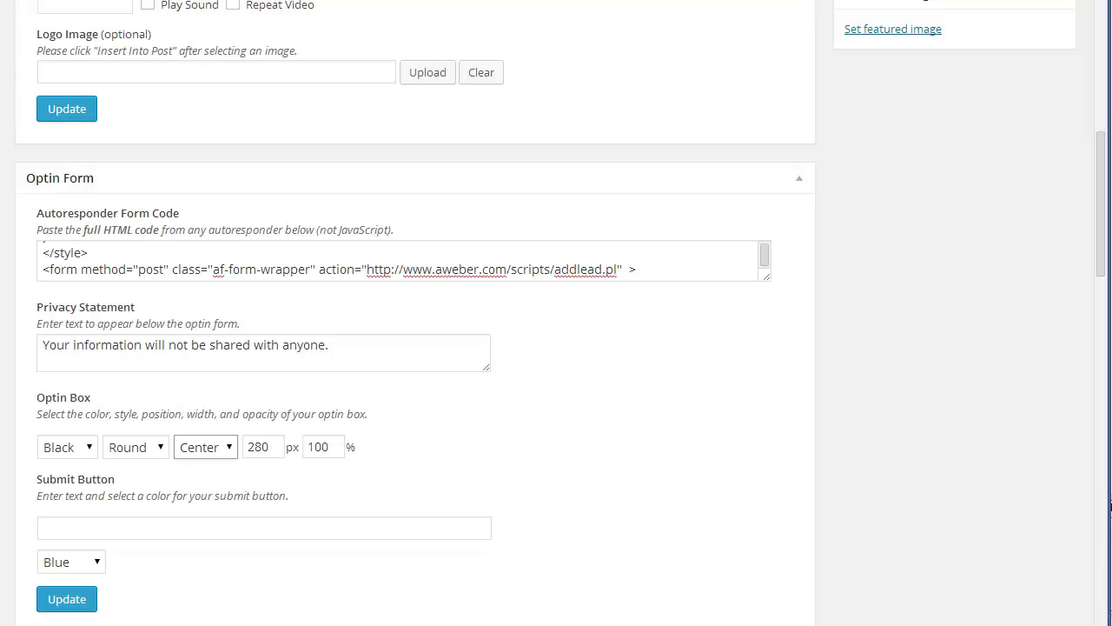
Set the optin box opacity to 75%.
{"action": "scroll", "coordinate": [396, 435], "scroll_direction": "up", "scroll_amount": 5}
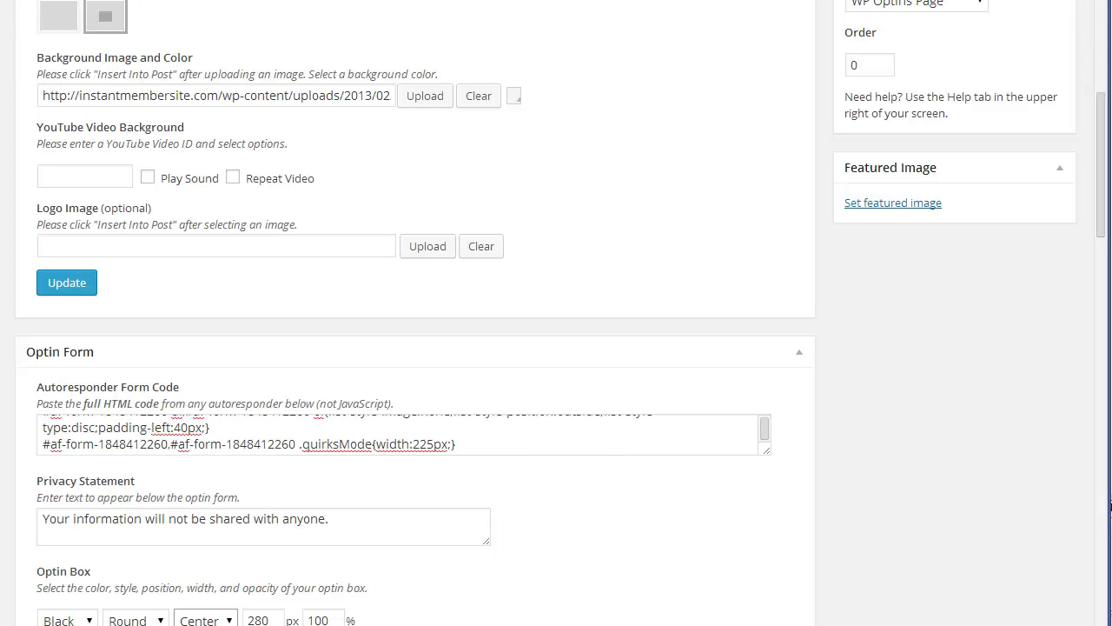
{"action": "scroll", "coordinate": [399, 391], "scroll_direction": "down", "scroll_amount": 3}
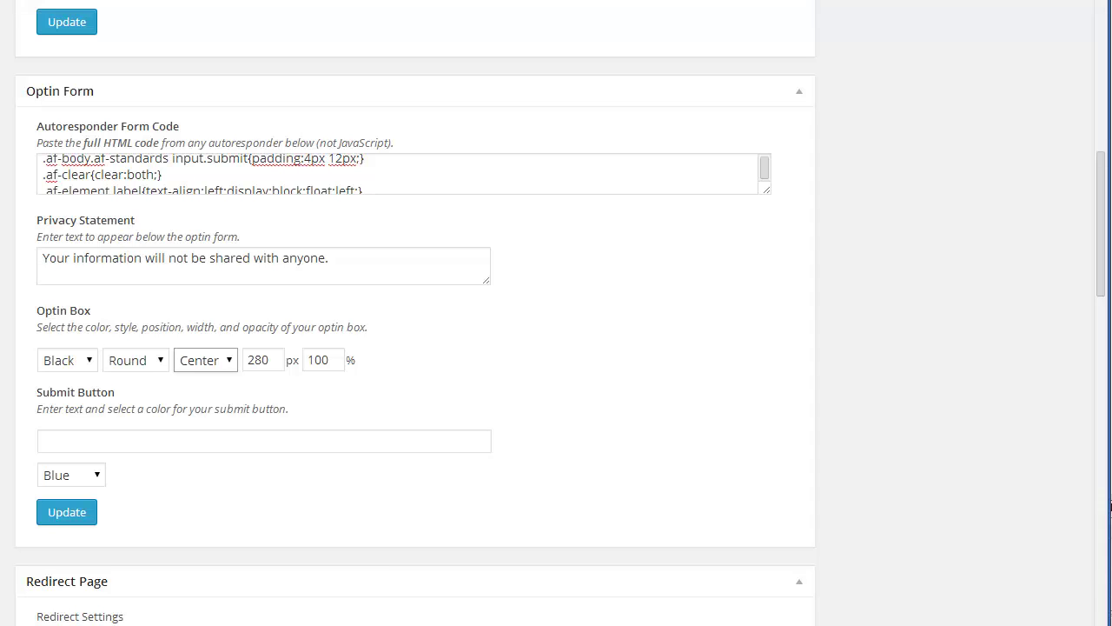
{"action": "double_click", "coordinate": [318, 359]}
{"action": "key", "text": "BackSpace"}
{"action": "type", "text": "75"}
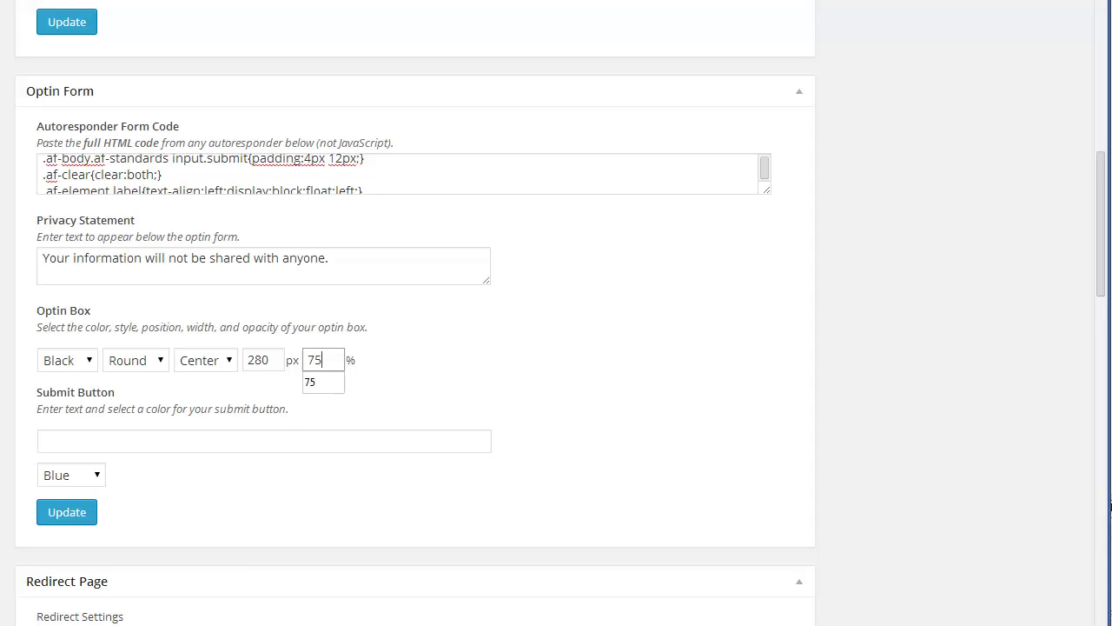
{"action": "left_click", "coordinate": [426, 369]}
{"action": "scroll", "coordinate": [416, 348], "scroll_direction": "up", "scroll_amount": 1}
{"action": "scroll", "coordinate": [415, 347], "scroll_direction": "down", "scroll_amount": 1}
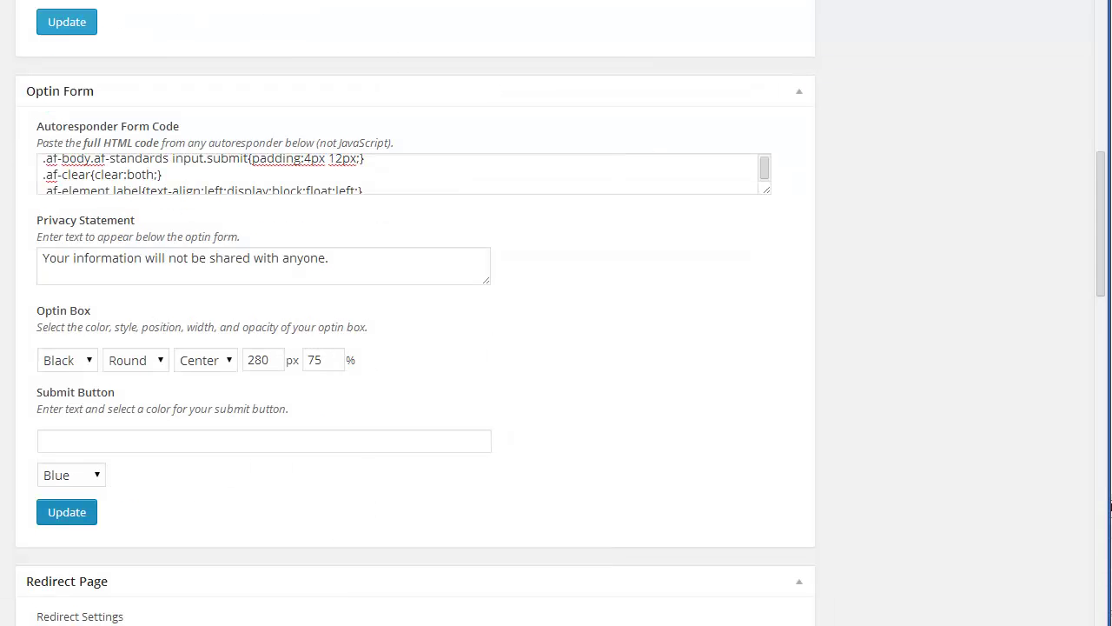
Save the optin box settings, then set the submit button text to "Get Instant Access!" and update the page draft.
{"action": "left_click", "coordinate": [67, 512]}
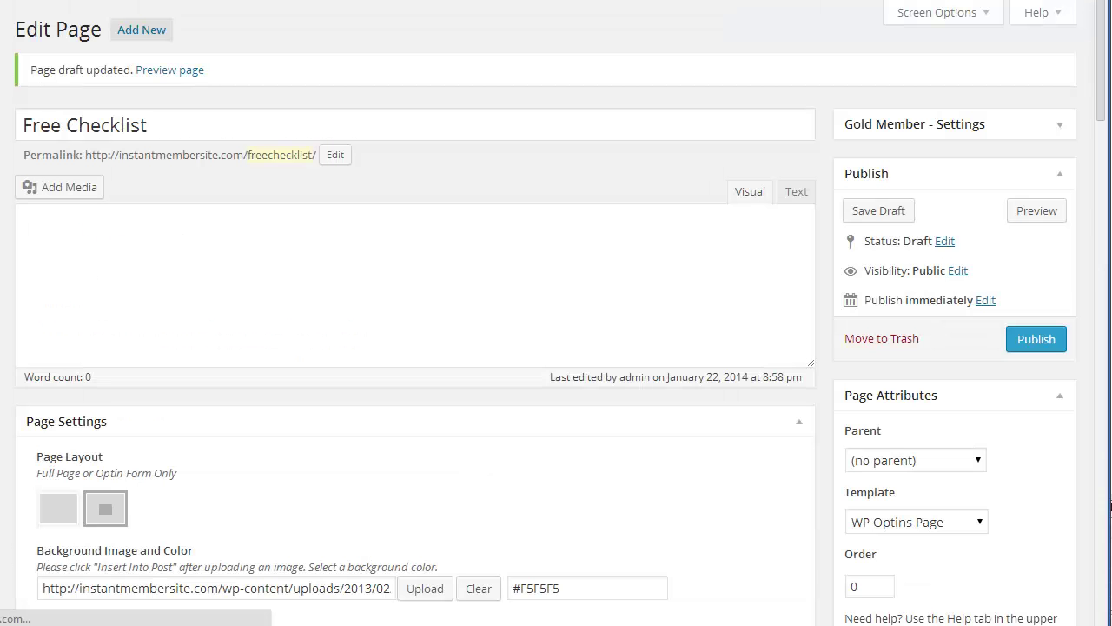
{"action": "scroll", "coordinate": [415, 347], "scroll_direction": "down", "scroll_amount": 4}
{"action": "scroll", "coordinate": [416, 313], "scroll_direction": "up", "scroll_amount": 1}
{"action": "scroll", "coordinate": [416, 313], "scroll_direction": "down", "scroll_amount": 3}
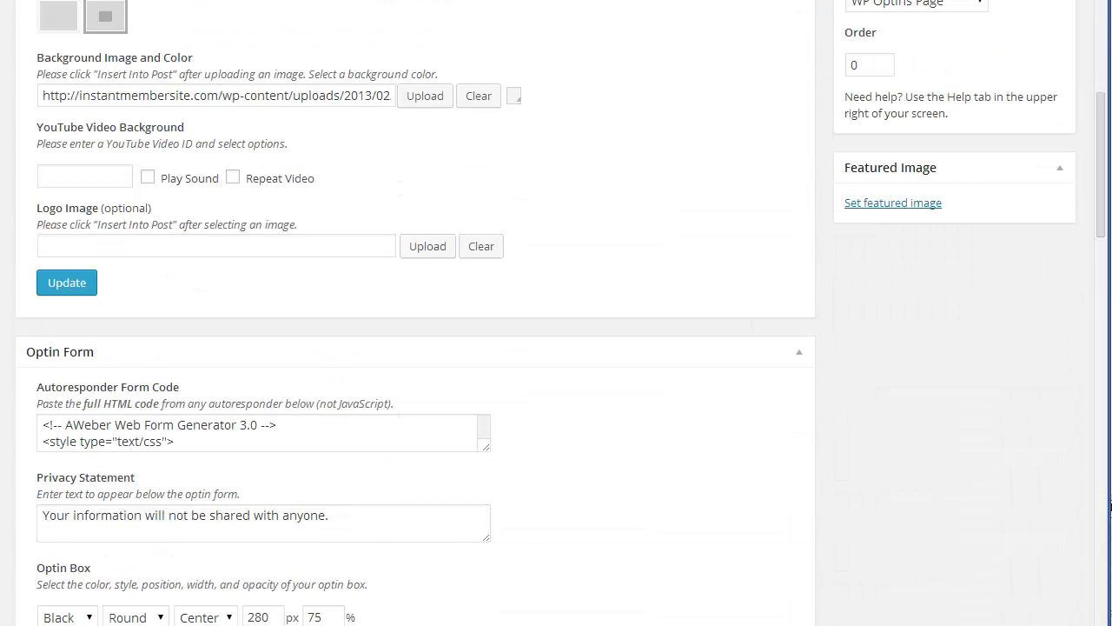
{"action": "scroll", "coordinate": [414, 347], "scroll_direction": "down", "scroll_amount": 2}
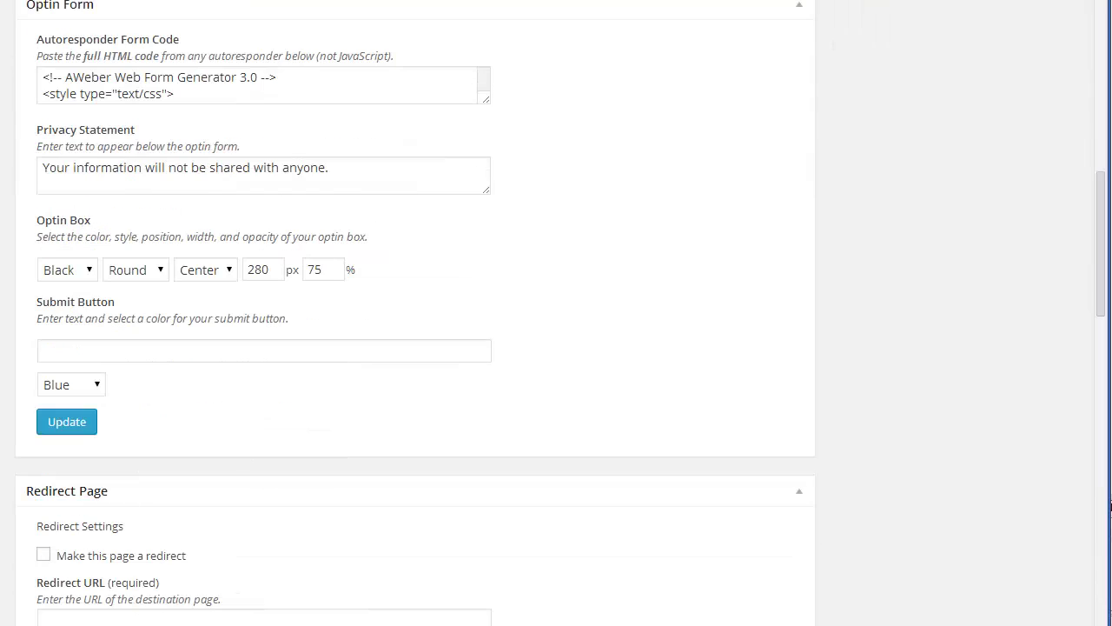
{"action": "left_click", "coordinate": [139, 351]}
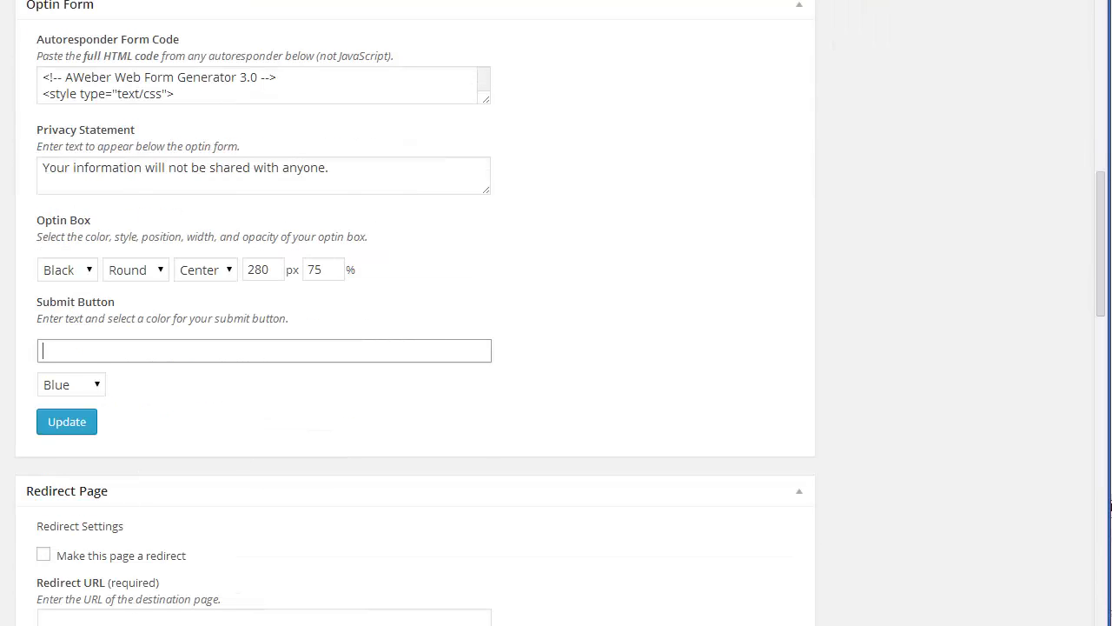
{"action": "type", "text": "Get"}
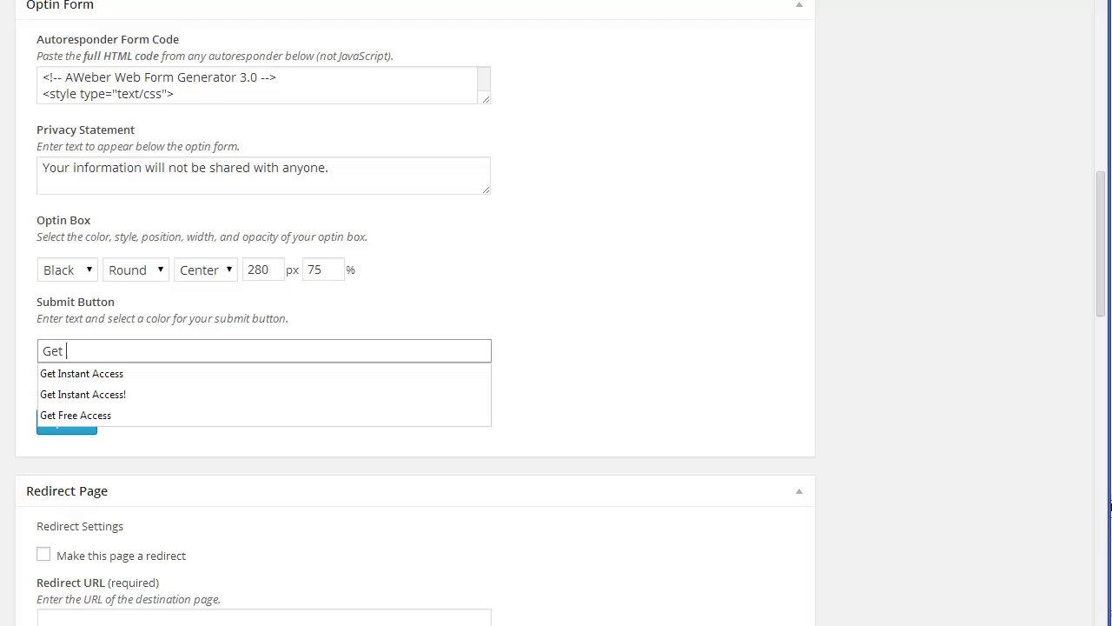
{"action": "key", "text": "Up"}
{"action": "key", "text": "Up"}
{"action": "key", "text": "Return"}
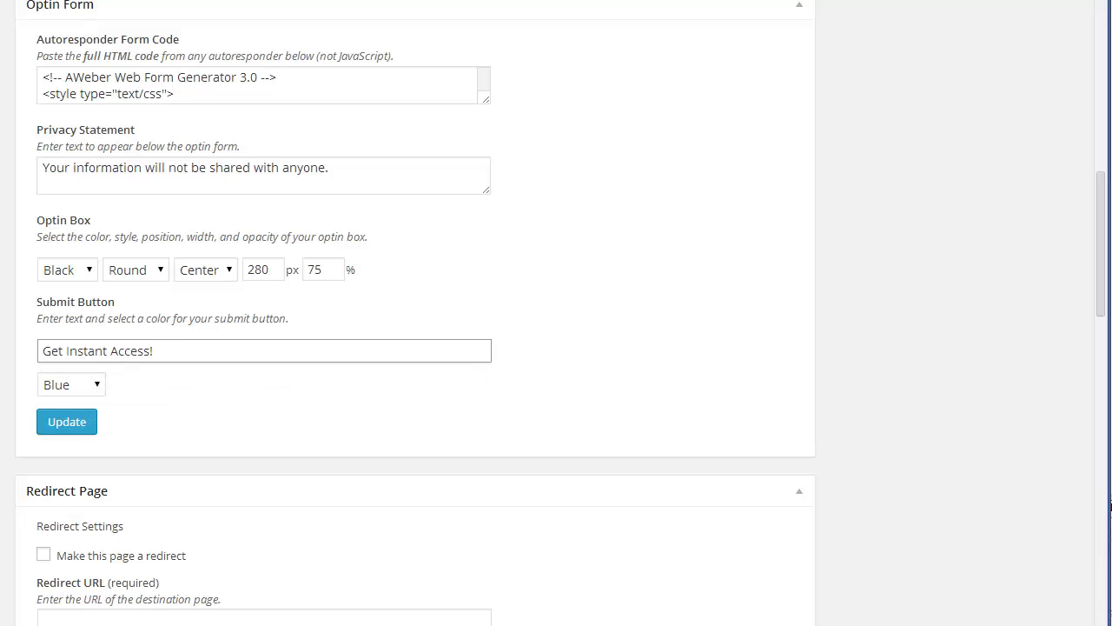
{"action": "left_click", "coordinate": [67, 422]}
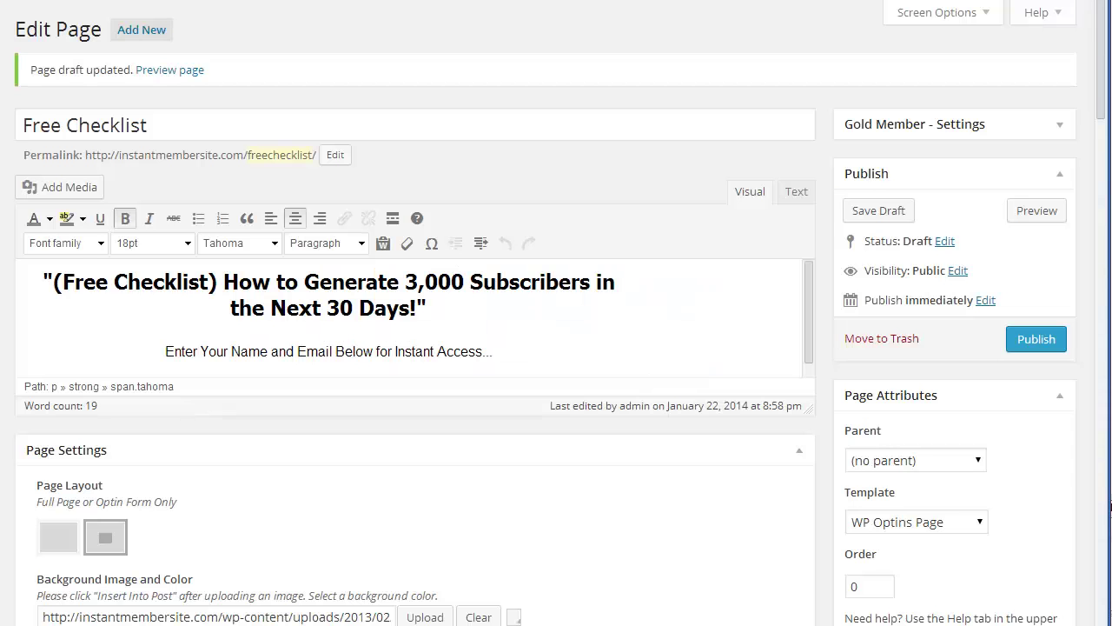
Set the optin box width to 380 px and update the page draft.
{"action": "scroll", "coordinate": [415, 312], "scroll_direction": "down", "scroll_amount": 3}
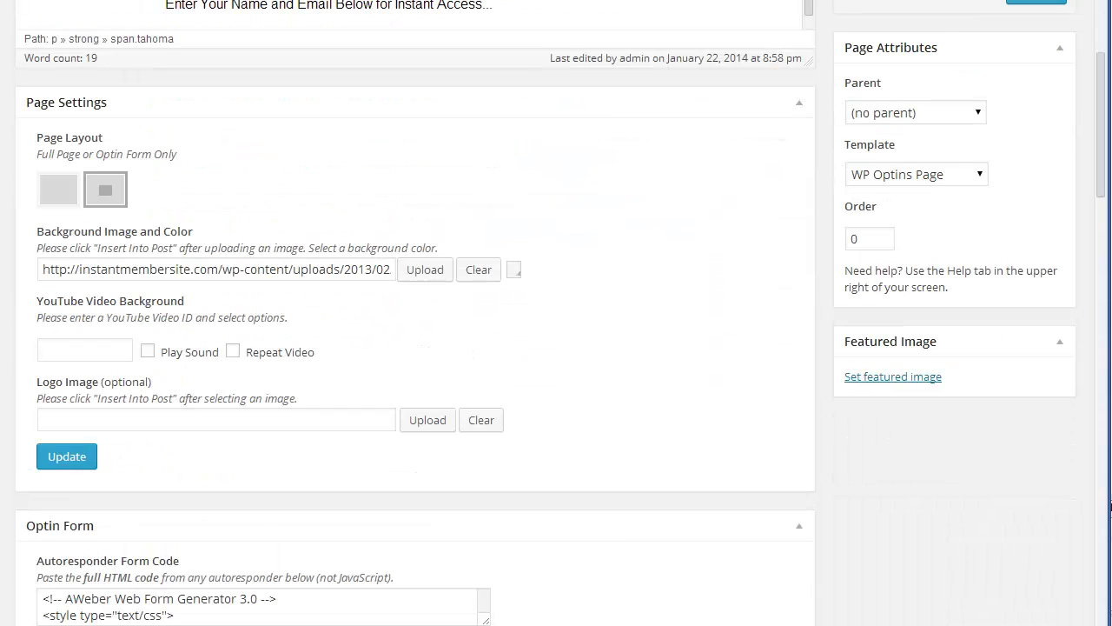
{"action": "scroll", "coordinate": [416, 313], "scroll_direction": "down", "scroll_amount": 5}
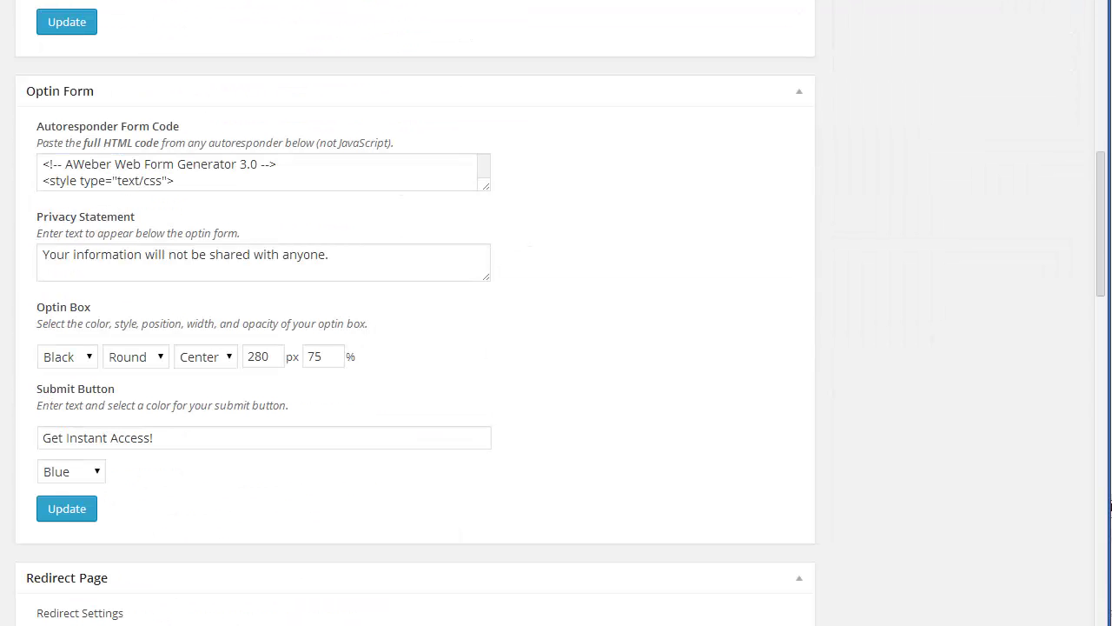
{"action": "double_click", "coordinate": [258, 356]}
{"action": "key", "text": "BackSpace"}
{"action": "type", "text": "380"}
{"action": "left_click", "coordinate": [67, 508]}
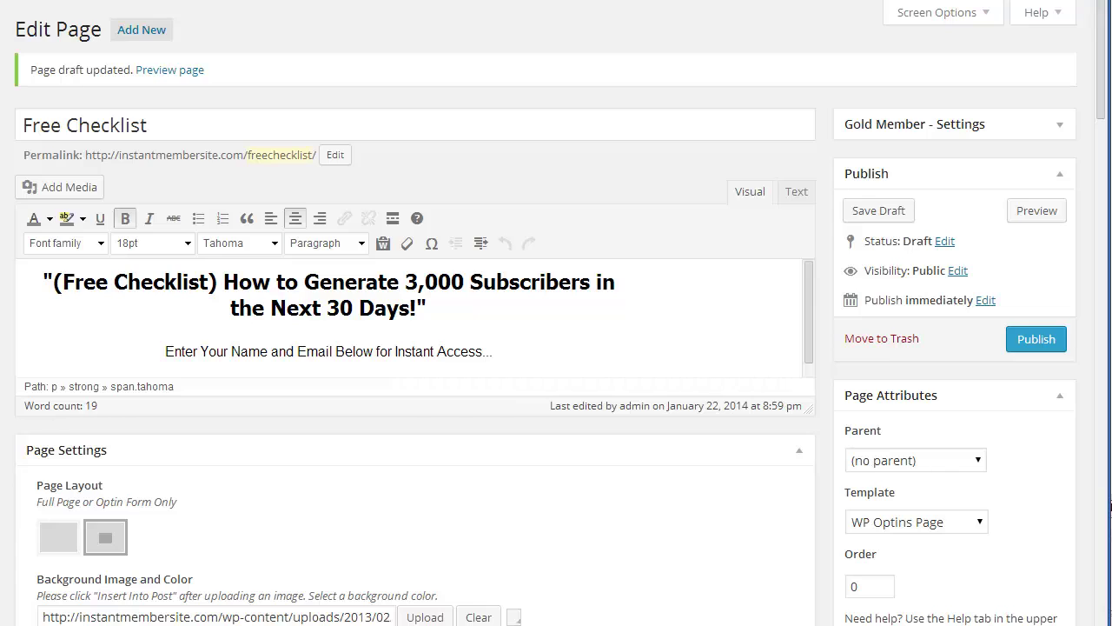
Remove "for Instant Access" from the line below the headline so it reads "Enter Your Name and Email Below...".
{"action": "left_click", "coordinate": [482, 352]}
{"action": "key", "text": "BackSpace"}
{"action": "key", "text": "BackSpace"}
{"action": "key", "text": "BackSpace"}
{"action": "key", "text": "BackSpace"}
{"action": "key", "text": "BackSpace"}
{"action": "key", "text": "BackSpace"}
{"action": "key", "text": "BackSpace"}
{"action": "key", "text": "BackSpace"}
{"action": "key", "text": "BackSpace"}
{"action": "key", "text": "BackSpace"}
{"action": "key", "text": "BackSpace"}
{"action": "key", "text": "BackSpace"}
{"action": "key", "text": "BackSpace"}
{"action": "key", "text": "BackSpace"}
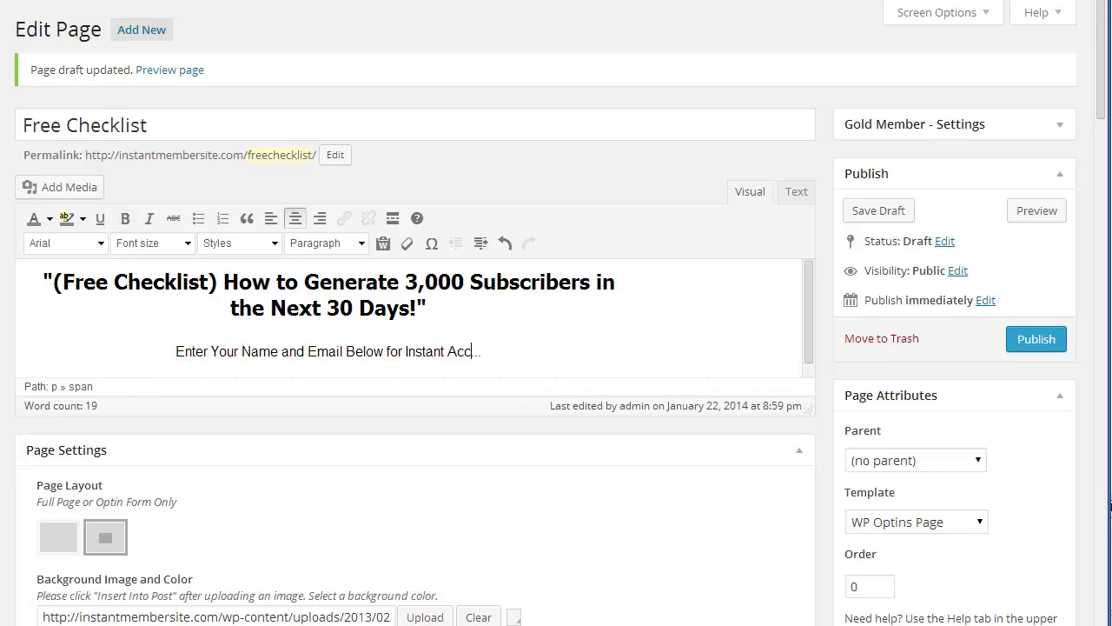
{"action": "key", "text": "BackSpace"}
{"action": "key", "text": "BackSpace"}
{"action": "key", "text": "BackSpace"}
{"action": "key", "text": "BackSpace"}
{"action": "key", "text": "BackSpace"}
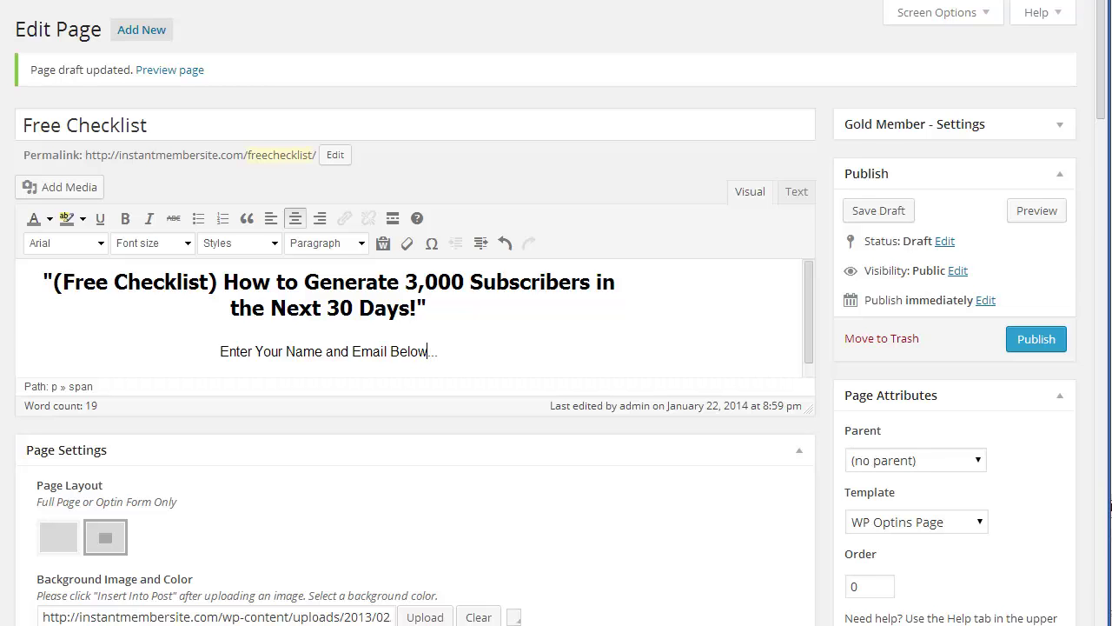
Set the optin box width to 350 px and reload the optin page preview.
{"action": "scroll", "coordinate": [556, 347], "scroll_direction": "down", "scroll_amount": 5}
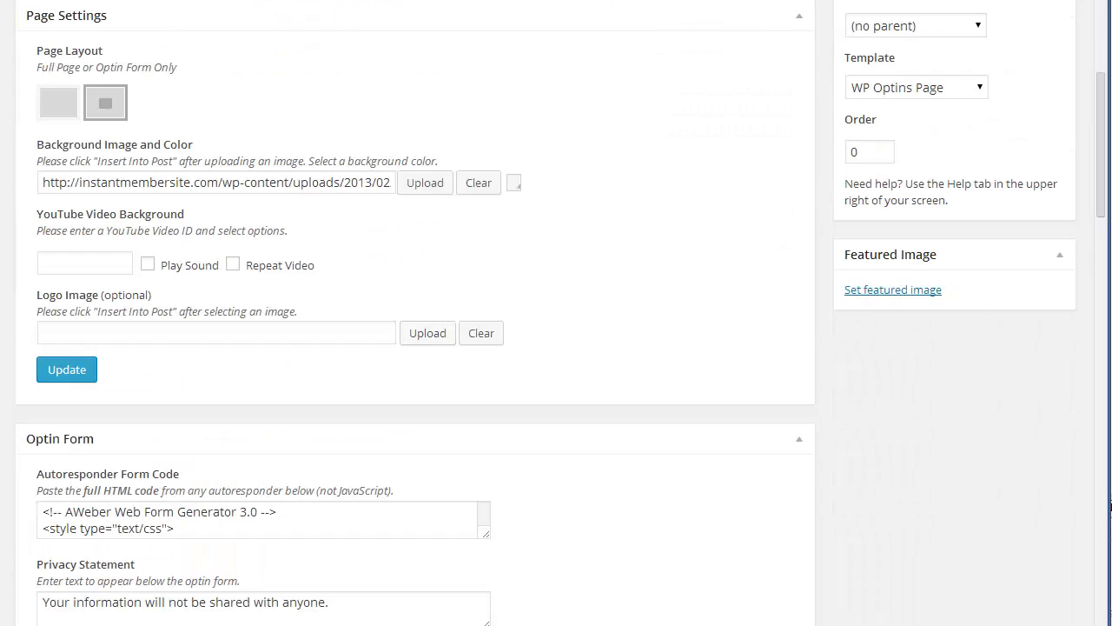
{"action": "scroll", "coordinate": [556, 348], "scroll_direction": "down", "scroll_amount": 3}
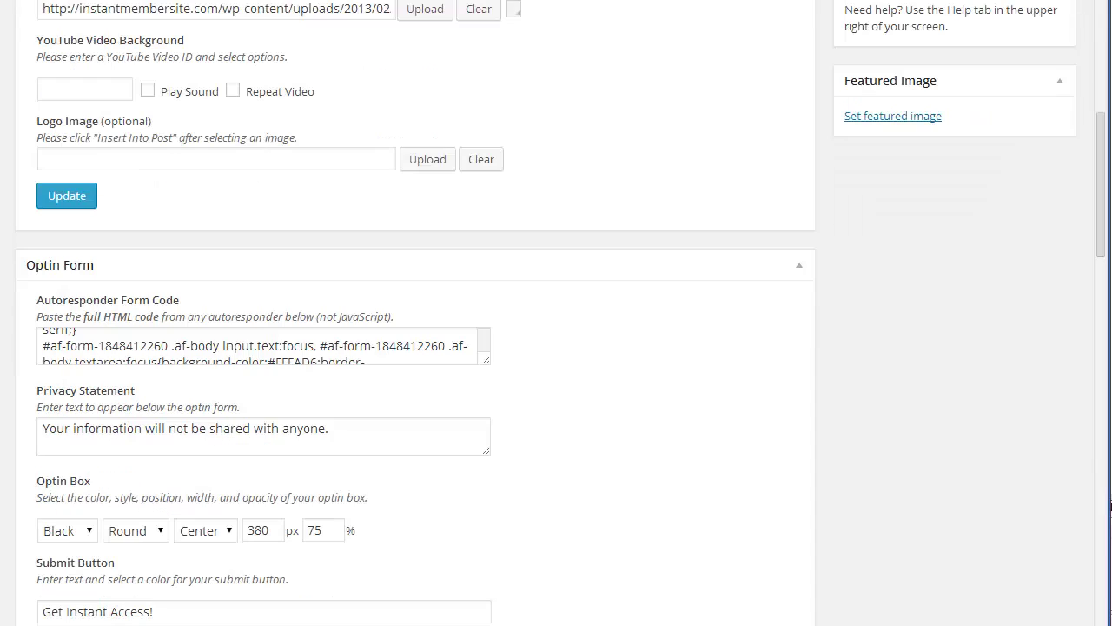
{"action": "double_click", "coordinate": [258, 530]}
{"action": "key", "text": "BackSpace"}
{"action": "type", "text": "350"}
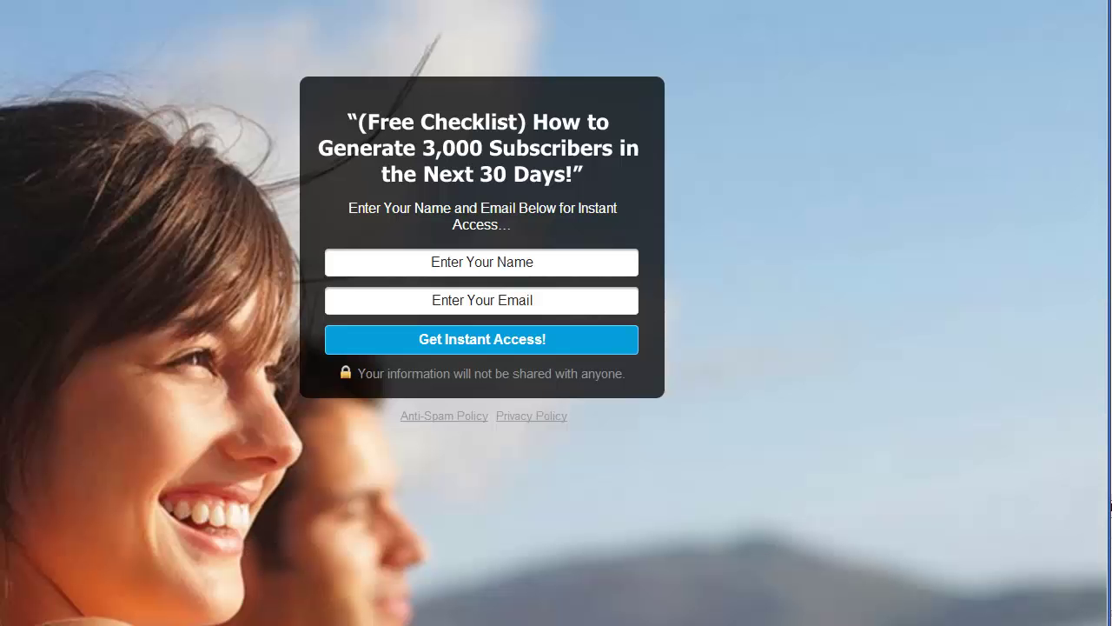
{"action": "key", "text": "F5"}
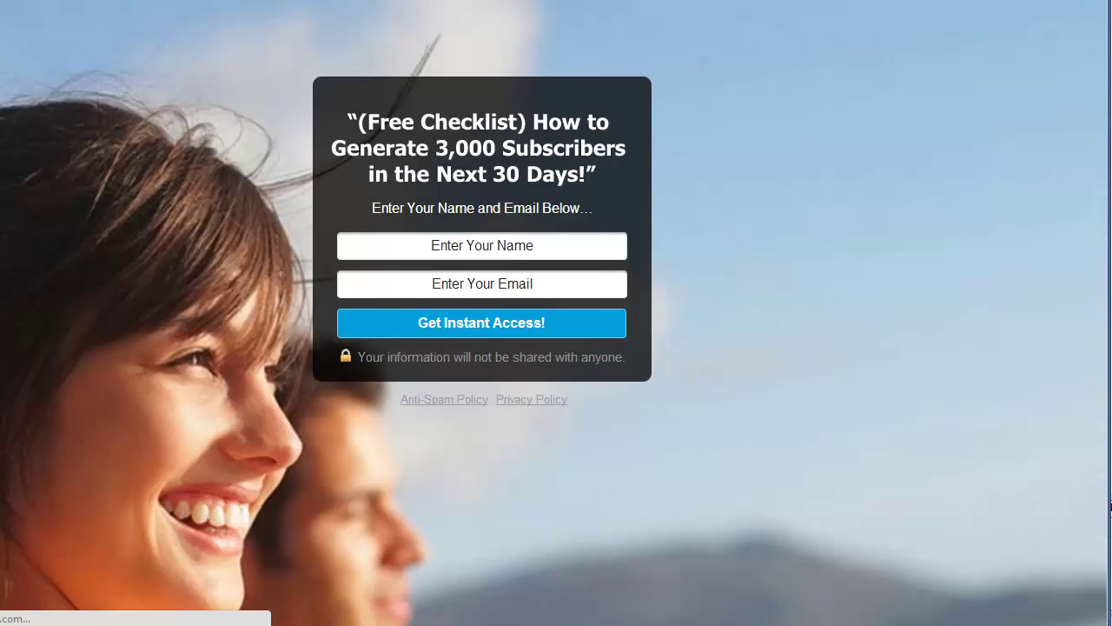